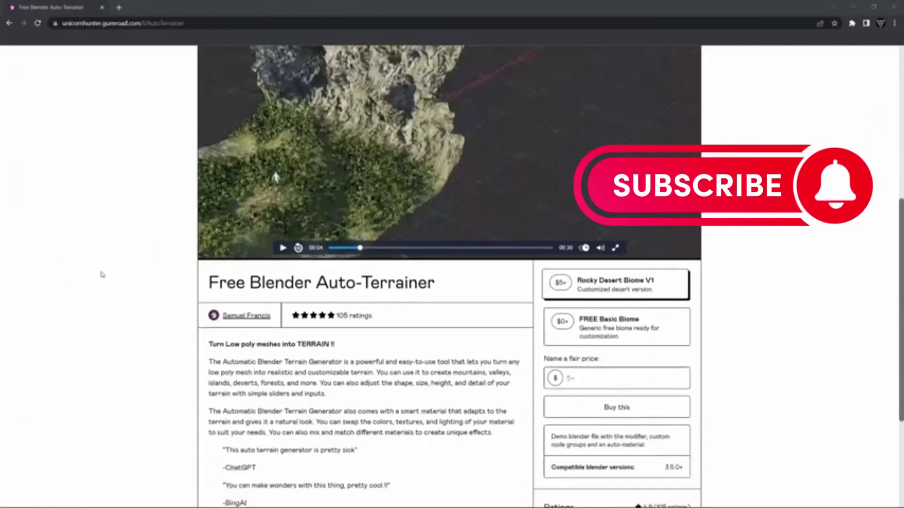
{"action": "scroll", "coordinate": [517, 283], "scroll_direction": "down", "scroll_amount": 3}
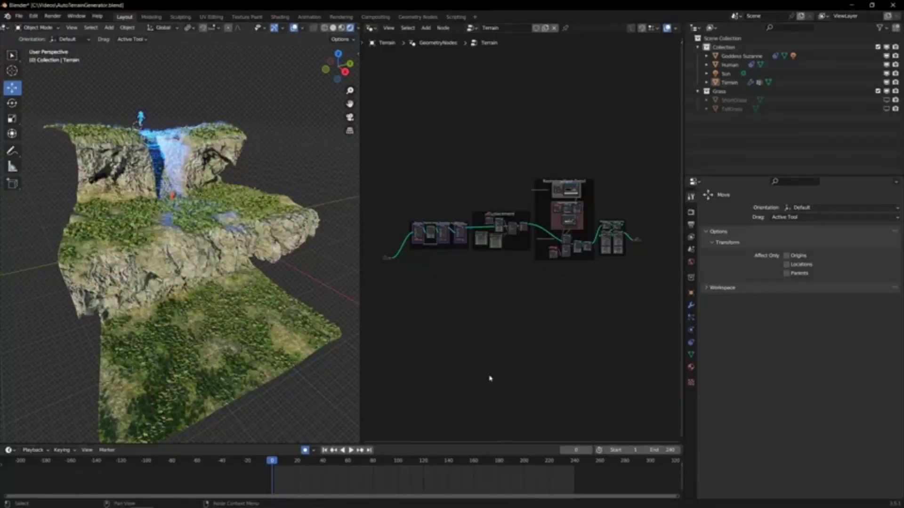
Step: Connect Group Input straight to Group Output to reveal the low-poly base mesh
{"action": "middle_click_drag", "start_coordinate": [241, 309], "coordinate": [206, 245]}
{"action": "scroll", "coordinate": [521, 299], "scroll_direction": "up", "scroll_amount": 3}
{"action": "scroll", "coordinate": [407, 236], "scroll_direction": "down", "scroll_amount": 2}
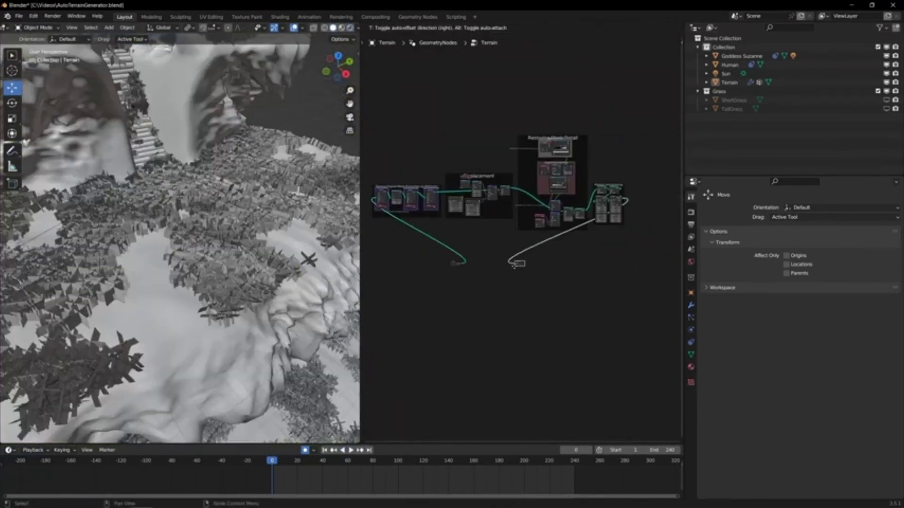
{"action": "scroll", "coordinate": [503, 265], "scroll_direction": "up", "scroll_amount": 5}
{"action": "left_click_drag", "start_coordinate": [549, 258], "coordinate": [550, 256]}
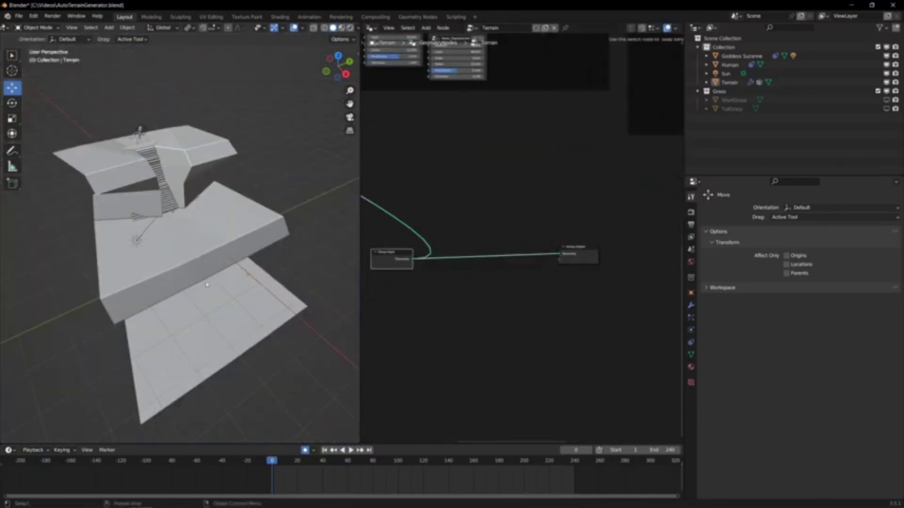
Step: Enter Edit Mode and zoom in on a ledge of the base mesh
{"action": "key", "text": "Tab"}
{"action": "scroll", "coordinate": [188, 273], "scroll_direction": "up", "scroll_amount": 3}
{"action": "middle_click_drag", "start_coordinate": [188, 273], "coordinate": [141, 236]}
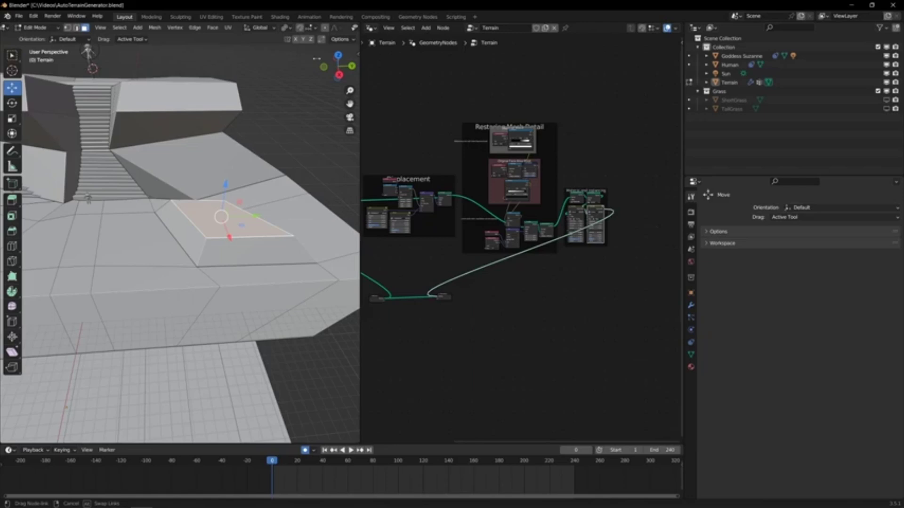
Step: Restore the full terrain node tree and edit the textured terrain mesh again
{"action": "key", "text": "Tab"}
{"action": "scroll", "coordinate": [173, 246], "scroll_direction": "up", "scroll_amount": 5}
{"action": "scroll", "coordinate": [173, 246], "scroll_direction": "down", "scroll_amount": 4}
{"action": "middle_click_drag", "start_coordinate": [173, 247], "coordinate": [165, 216]}
{"action": "key", "text": "Tab"}
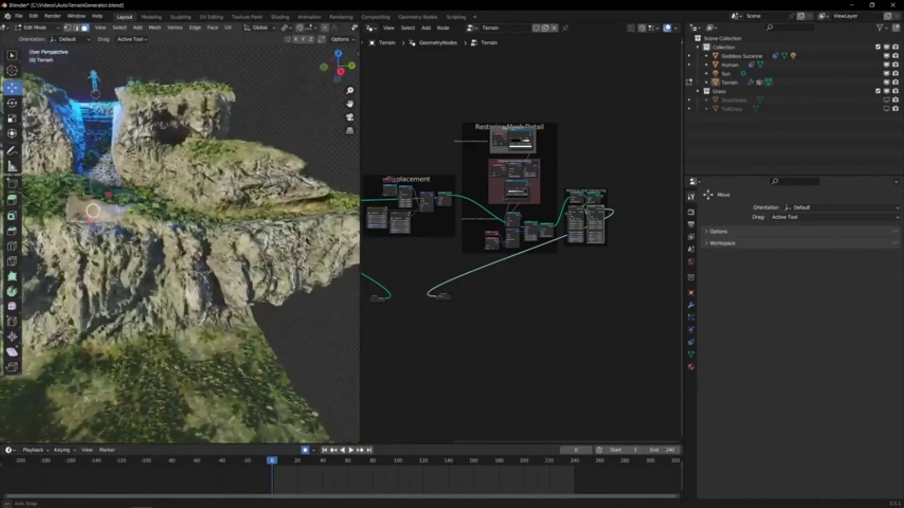
{"action": "middle_click_drag", "start_coordinate": [179, 245], "coordinate": [198, 240]}
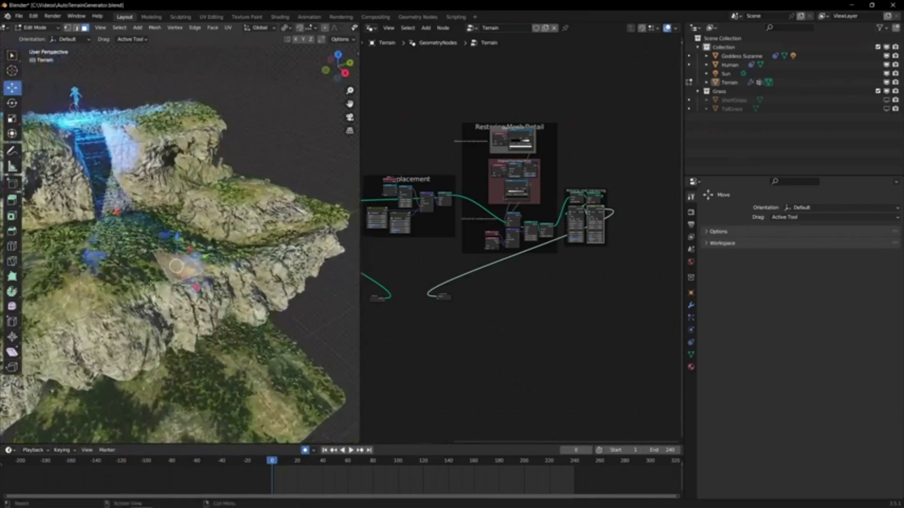
Step: Raise Short Grass Density in the Material and Instancing frame, then return to Object Mode
{"action": "middle_click_drag", "start_coordinate": [458, 347], "coordinate": [505, 307]}
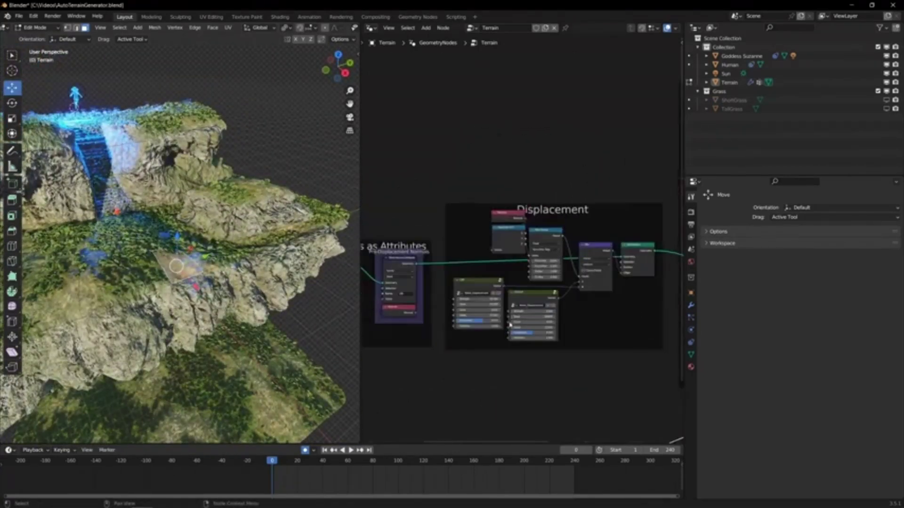
{"action": "scroll", "coordinate": [515, 274], "scroll_direction": "up", "scroll_amount": 5}
{"action": "scroll", "coordinate": [514, 274], "scroll_direction": "down", "scroll_amount": 2}
{"action": "scroll", "coordinate": [179, 235], "scroll_direction": "up", "scroll_amount": 4}
{"action": "middle_click_drag", "start_coordinate": [179, 235], "coordinate": [188, 207]}
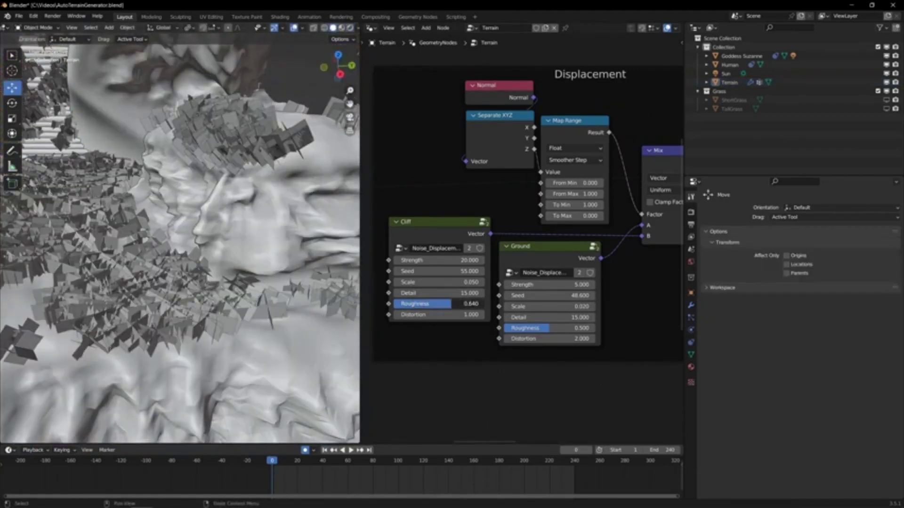
{"action": "scroll", "coordinate": [528, 212], "scroll_direction": "down", "scroll_amount": 3}
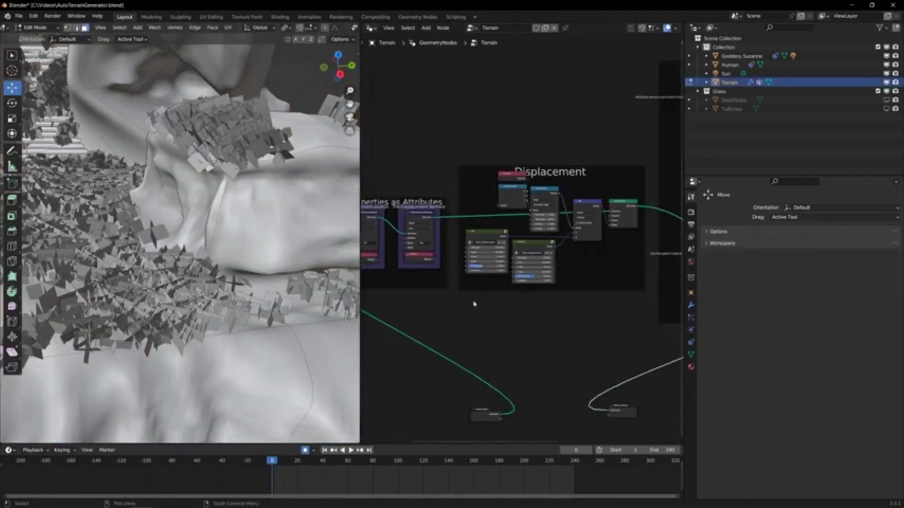
{"action": "middle_click_drag", "start_coordinate": [565, 283], "coordinate": [405, 245]}
{"action": "left_click_drag", "start_coordinate": [499, 284], "coordinate": [522, 284]}
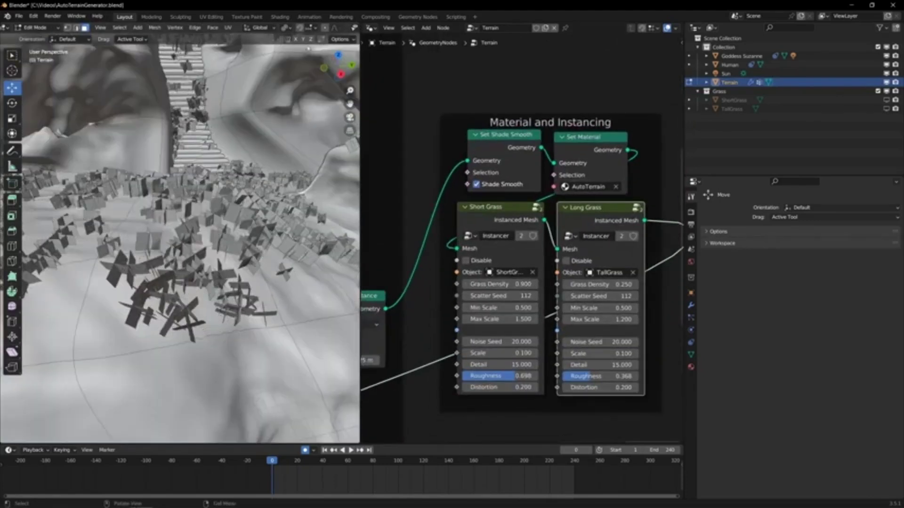
{"action": "key", "text": "Tab"}
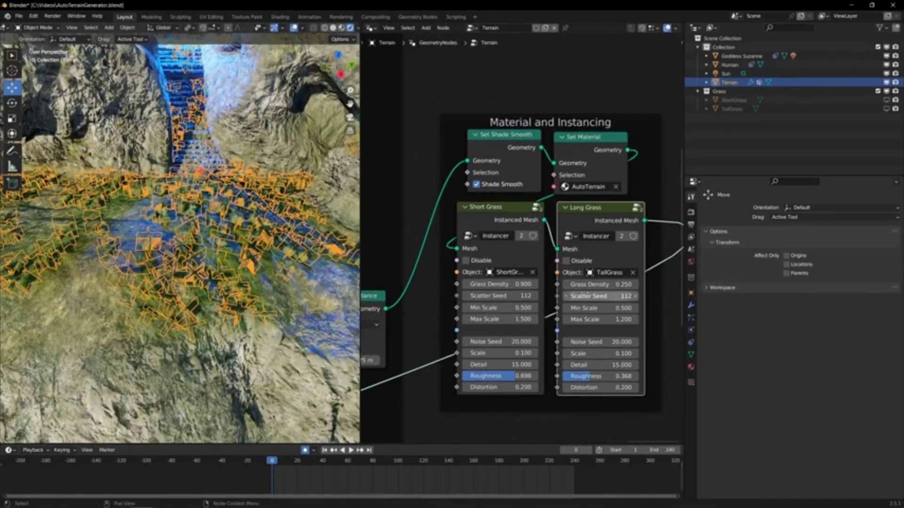
Step: Switch to the Shading workspace to view the terrain's material nodes
{"action": "left_click", "coordinate": [280, 17]}
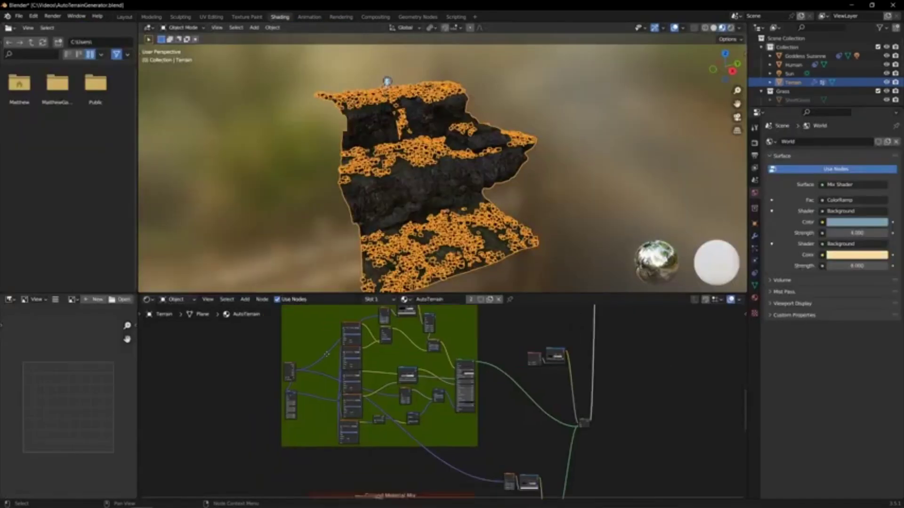
{"action": "scroll", "coordinate": [421, 397], "scroll_direction": "up", "scroll_amount": 4}
{"action": "scroll", "coordinate": [429, 325], "scroll_direction": "down", "scroll_amount": 6}
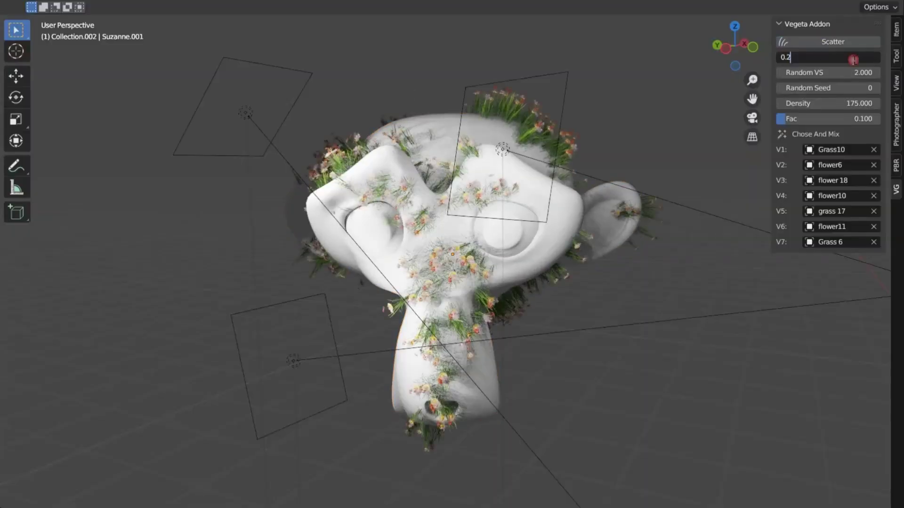
Step: Set the flowers' V Scale, Random VS, seed and Density, and Fac to 0.186
{"action": "key", "text": "Return"}
{"action": "mouse_move", "coordinate": [828, 72]}
{"action": "left_mouse_down"}
{"action": "mouse_move", "coordinate": [847, 73]}
{"action": "mouse_move", "coordinate": [819, 72]}
{"action": "left_mouse_up"}
{"action": "left_click_drag", "start_coordinate": [828, 88], "coordinate": [849, 119]}
{"action": "mouse_move", "coordinate": [828, 57]}
{"action": "left_mouse_down"}
{"action": "mouse_move", "coordinate": [842, 73]}
{"action": "mouse_move", "coordinate": [833, 72]}
{"action": "left_mouse_up"}
{"action": "left_click_drag", "start_coordinate": [828, 103], "coordinate": [821, 103]}
{"action": "double_click", "coordinate": [829, 119]}
{"action": "type", "text": "0.186487"}
{"action": "key", "text": "Return"}
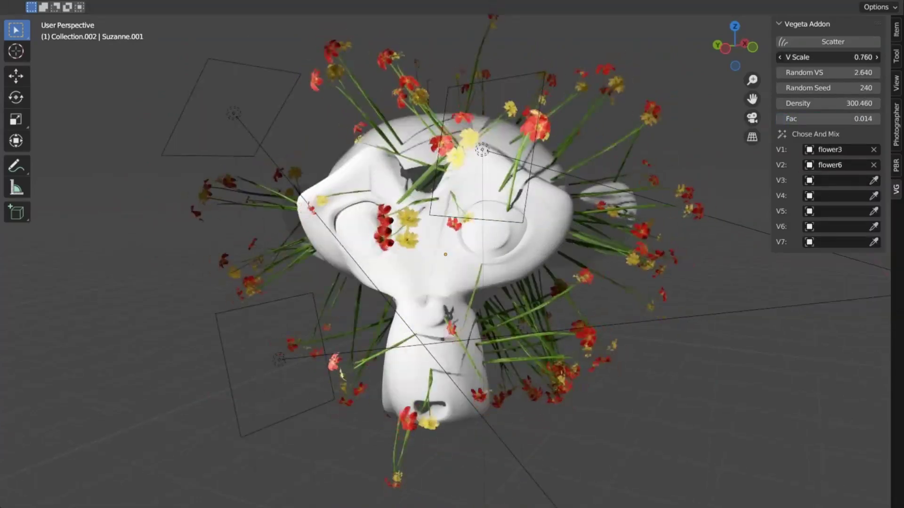
Step: Fine-tune the flowers' V Scale, Fac, Random VS and random seed
{"action": "left_click_drag", "start_coordinate": [829, 57], "coordinate": [819, 56]}
{"action": "left_click_drag", "start_coordinate": [829, 118], "coordinate": [847, 119]}
{"action": "left_click_drag", "start_coordinate": [828, 73], "coordinate": [843, 88]}
{"action": "mouse_move", "coordinate": [828, 57]}
{"action": "left_mouse_down"}
{"action": "mouse_move", "coordinate": [847, 72]}
{"action": "mouse_move", "coordinate": [831, 73]}
{"action": "mouse_move", "coordinate": [835, 57]}
{"action": "left_mouse_up"}
{"action": "left_click_drag", "start_coordinate": [828, 87], "coordinate": [819, 88]}
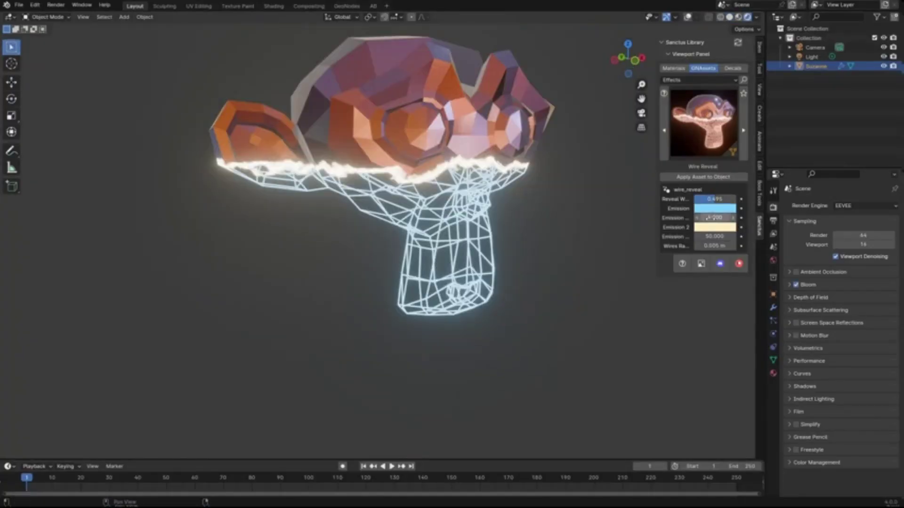
Step: Apply Shade Smooth to the stained-glass Suzanne
{"action": "right_click", "coordinate": [416, 149]}
{"action": "left_click", "coordinate": [395, 137]}
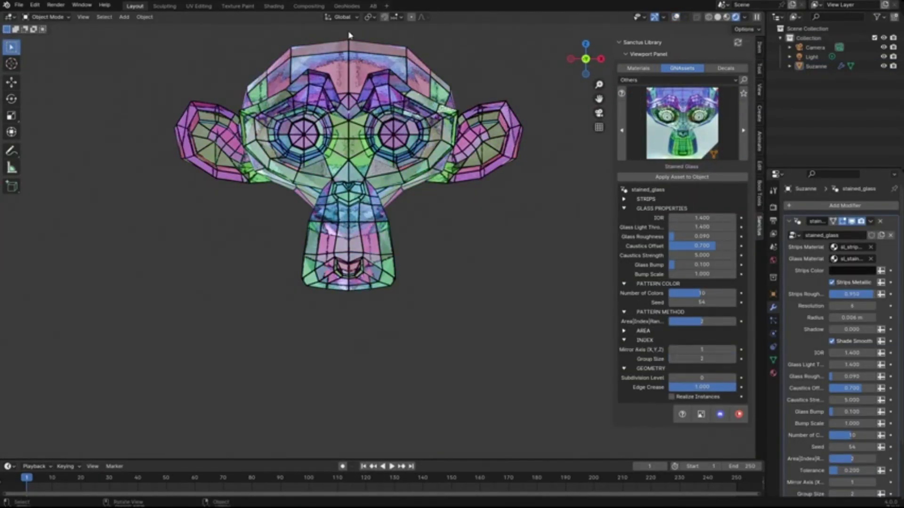
Step: Confirm Mirror Axis 1, lower Pivot Value to 0.060 and edit Contrast
{"action": "key", "text": "Return"}
{"action": "scroll", "coordinate": [310, 167], "scroll_direction": "up", "scroll_amount": 4}
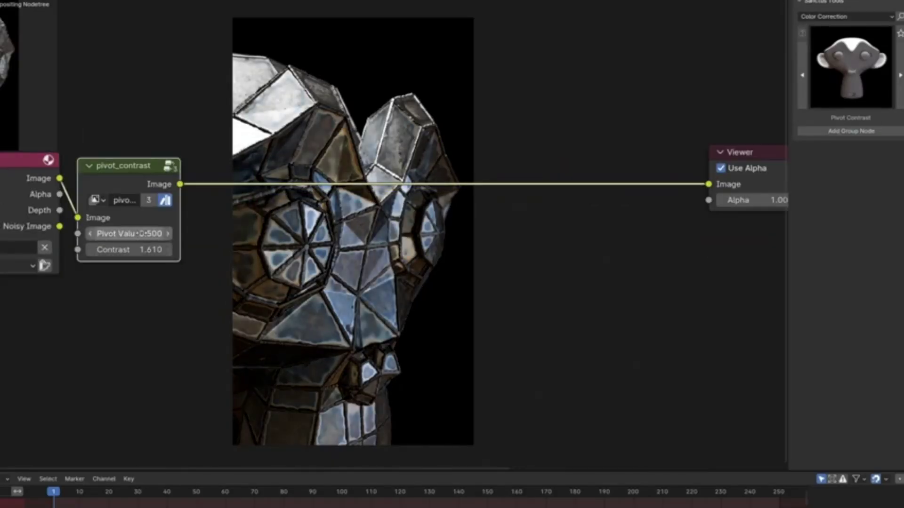
{"action": "left_click_drag", "start_coordinate": [141, 234], "coordinate": [117, 234]}
{"action": "double_click", "coordinate": [130, 249]}
Step: Add a painting layer to Suzanne and turn its colour green
{"action": "type", "text": "1"}
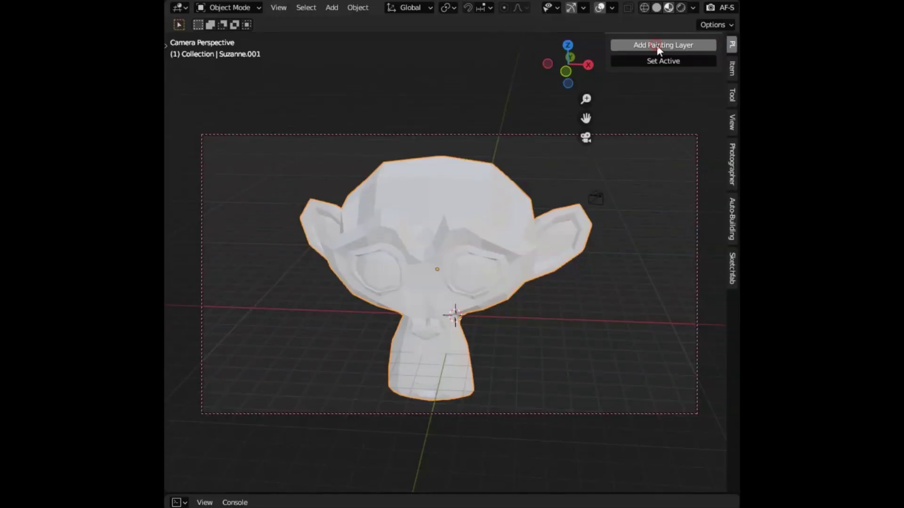
{"action": "left_click", "coordinate": [656, 44]}
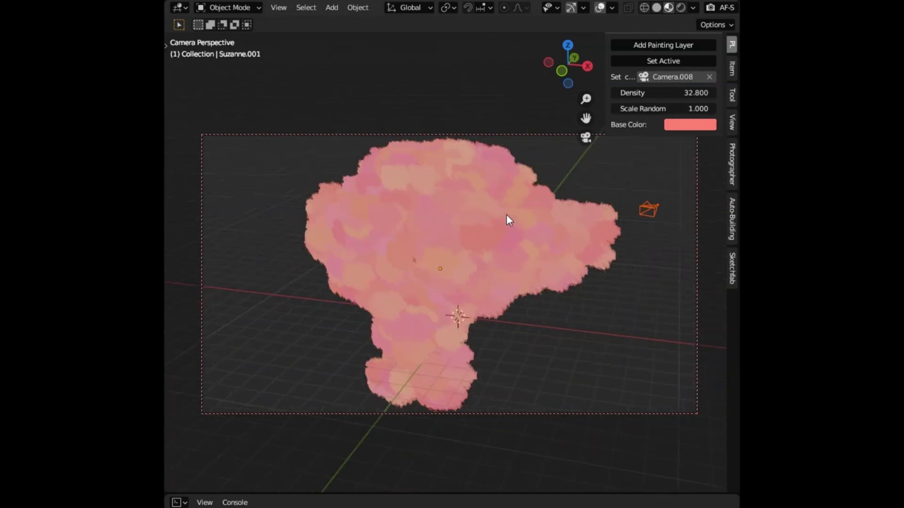
{"action": "middle_click_drag", "start_coordinate": [464, 190], "coordinate": [610, 190]}
{"action": "left_click", "coordinate": [676, 125]}
{"action": "left_click_drag", "start_coordinate": [711, 171], "coordinate": [697, 169]}
Step: Recolour the foliage magenta, light blue, bright green, then yellow-green
{"action": "middle_click_drag", "start_coordinate": [493, 244], "coordinate": [605, 145]}
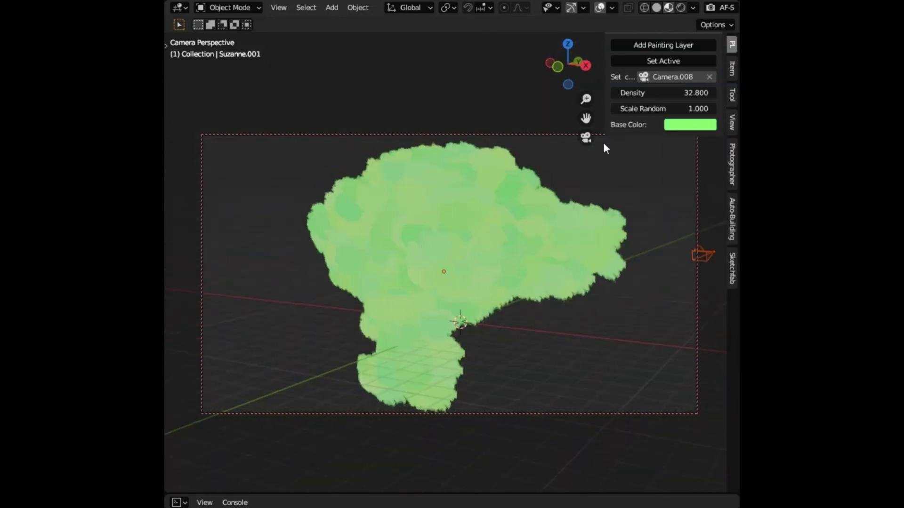
{"action": "left_click", "coordinate": [690, 124]}
{"action": "left_click_drag", "start_coordinate": [706, 183], "coordinate": [724, 150]}
{"action": "middle_click_drag", "start_coordinate": [424, 306], "coordinate": [468, 302]}
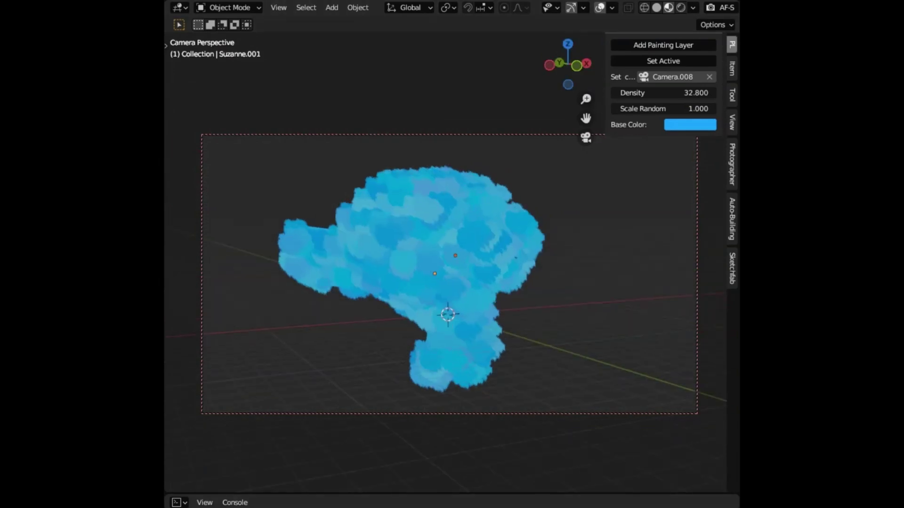
{"action": "middle_click_drag", "start_coordinate": [391, 320], "coordinate": [575, 335]}
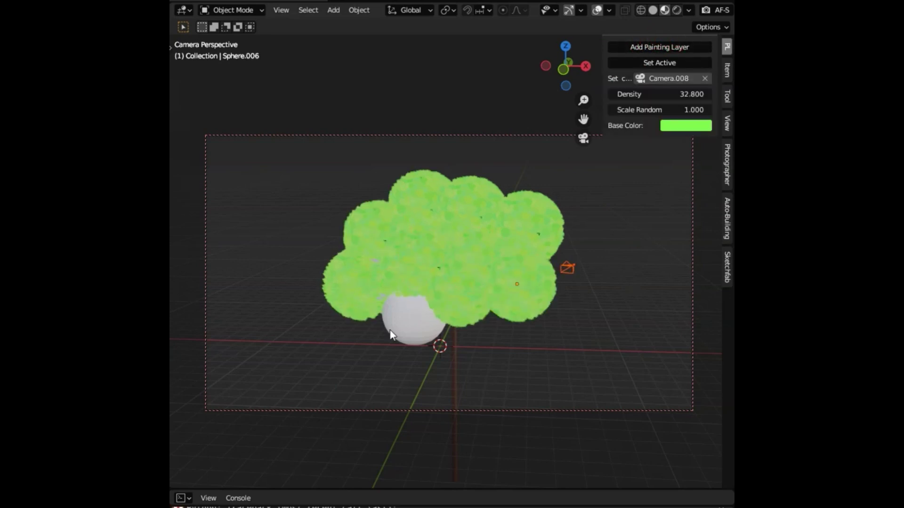
{"action": "left_click_drag", "start_coordinate": [709, 168], "coordinate": [668, 182]}
{"action": "middle_click_drag", "start_coordinate": [449, 340], "coordinate": [652, 334]}
{"action": "left_click", "coordinate": [685, 126]}
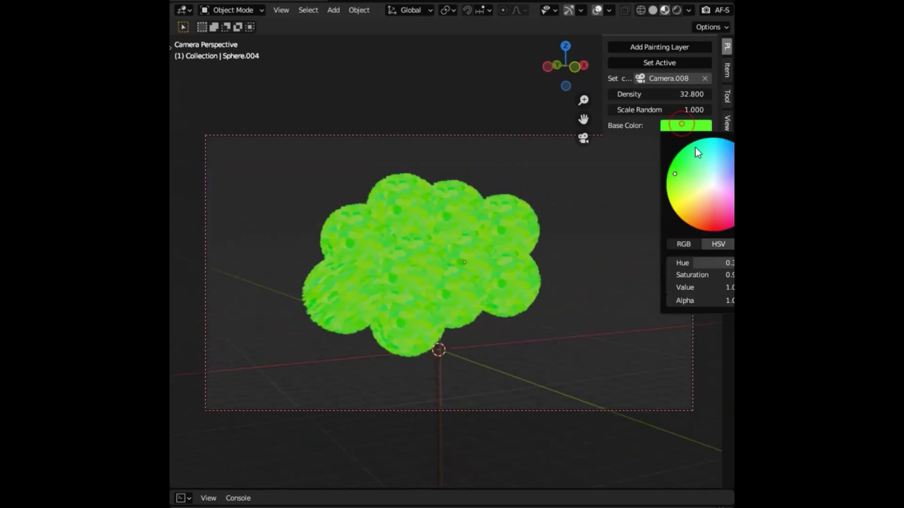
{"action": "left_click_drag", "start_coordinate": [696, 151], "coordinate": [670, 181]}
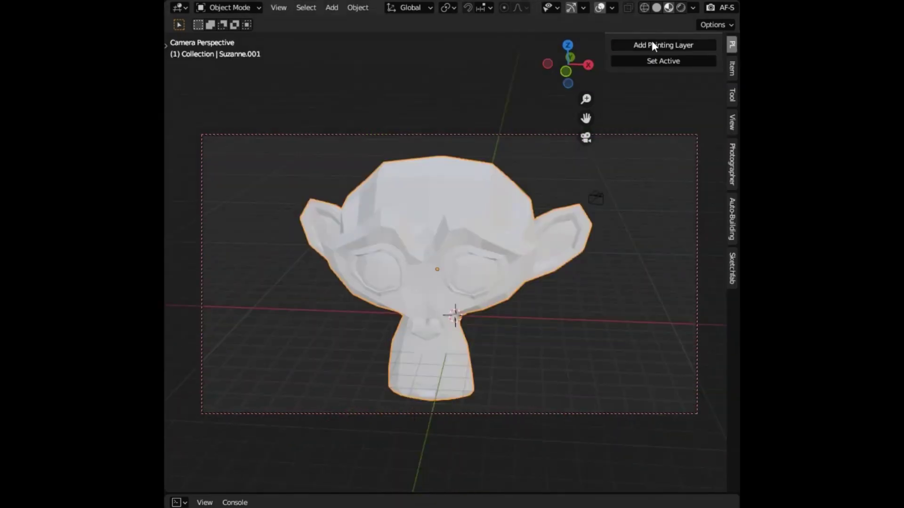
Step: Add another foliage painting layer and shift its colour through teal to light blue
{"action": "left_click", "coordinate": [653, 43]}
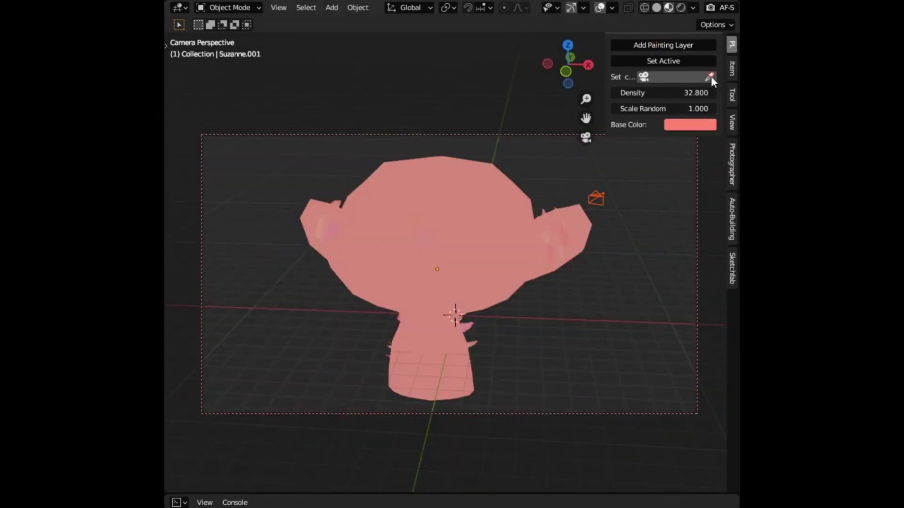
{"action": "middle_click_drag", "start_coordinate": [518, 216], "coordinate": [591, 181]}
{"action": "left_click", "coordinate": [689, 125]}
{"action": "left_click_drag", "start_coordinate": [711, 177], "coordinate": [680, 180]}
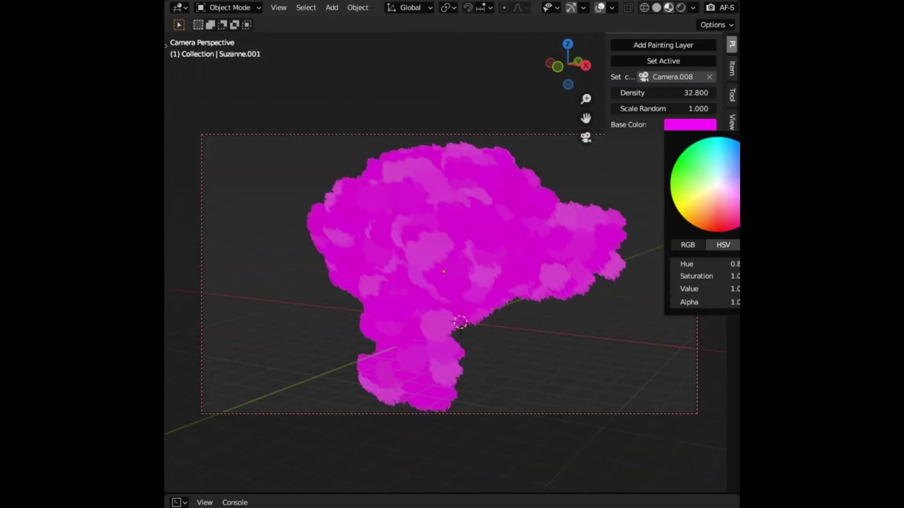
{"action": "left_click_drag", "start_coordinate": [737, 212], "coordinate": [732, 147]}
{"action": "middle_click_drag", "start_coordinate": [329, 310], "coordinate": [719, 488]}
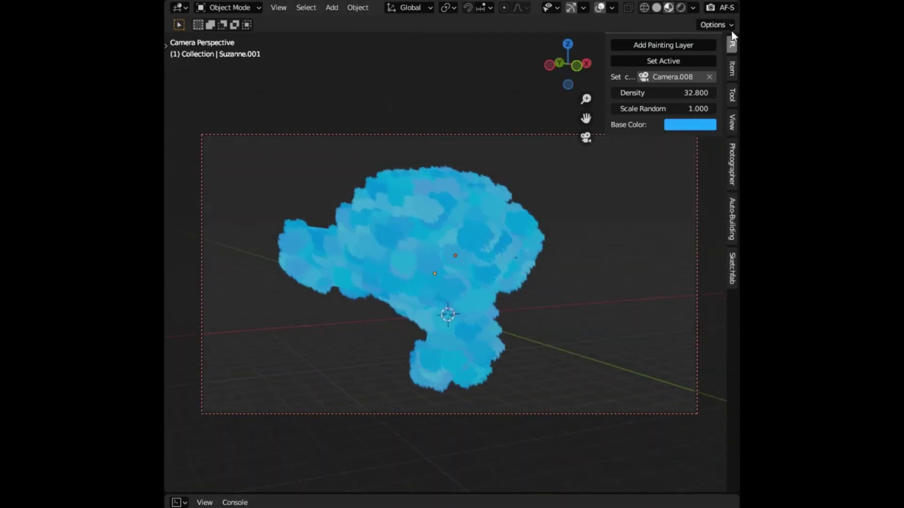
{"action": "middle_click_drag", "start_coordinate": [732, 34], "coordinate": [620, 323]}
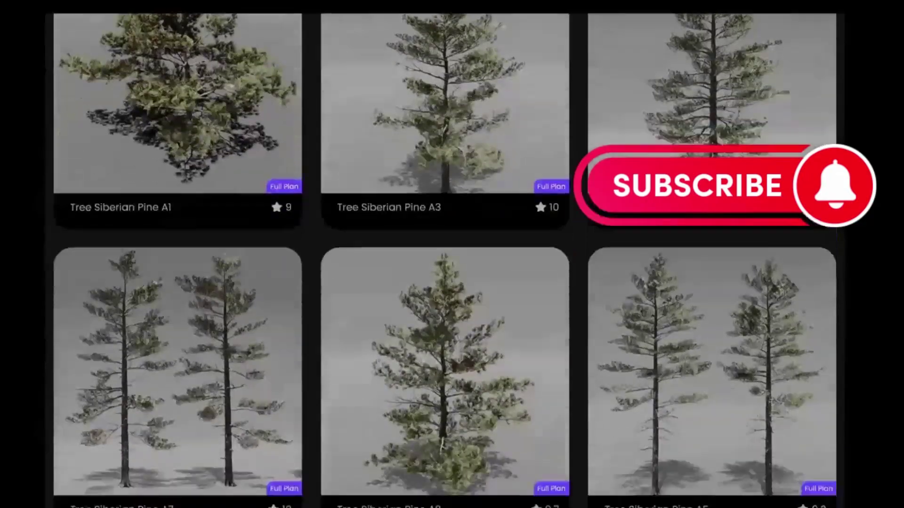
Step: Scroll the BlenderKit asset grid past the Siberian Pine tree assets
{"action": "scroll", "coordinate": [445, 259], "scroll_direction": "down", "scroll_amount": 15}
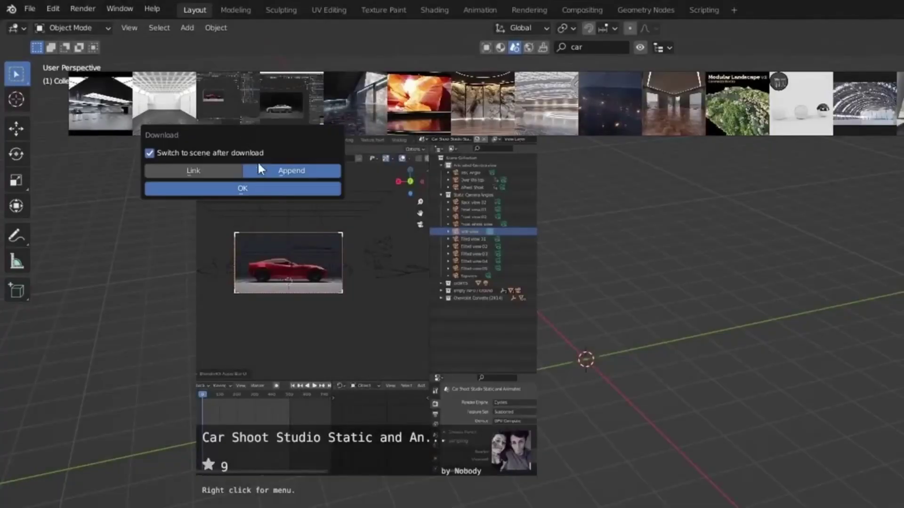
Step: Append the Car Shoot Studio scene into the project
{"action": "left_click", "coordinate": [257, 188]}
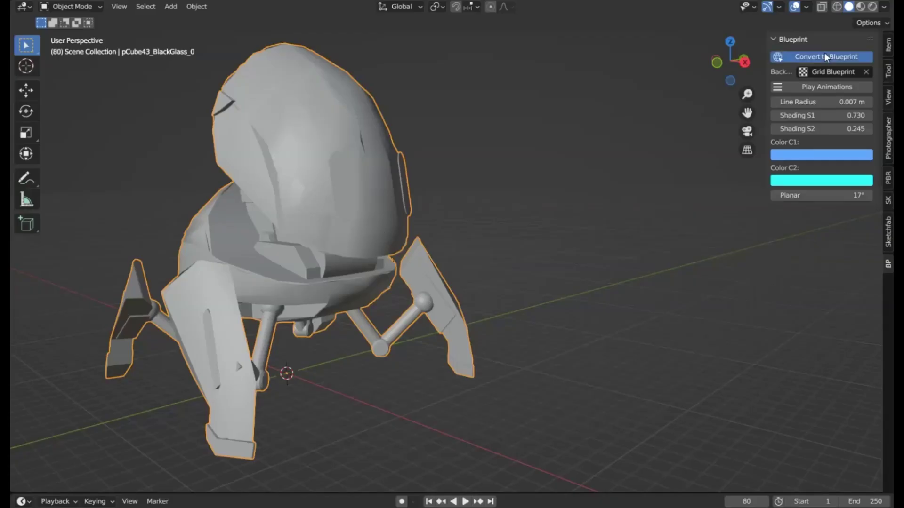
Step: Convert the robot to blueprint and raise its Planar angle and Shading S1/S2
{"action": "left_click", "coordinate": [826, 56]}
{"action": "left_click_drag", "start_coordinate": [821, 194], "coordinate": [843, 195]}
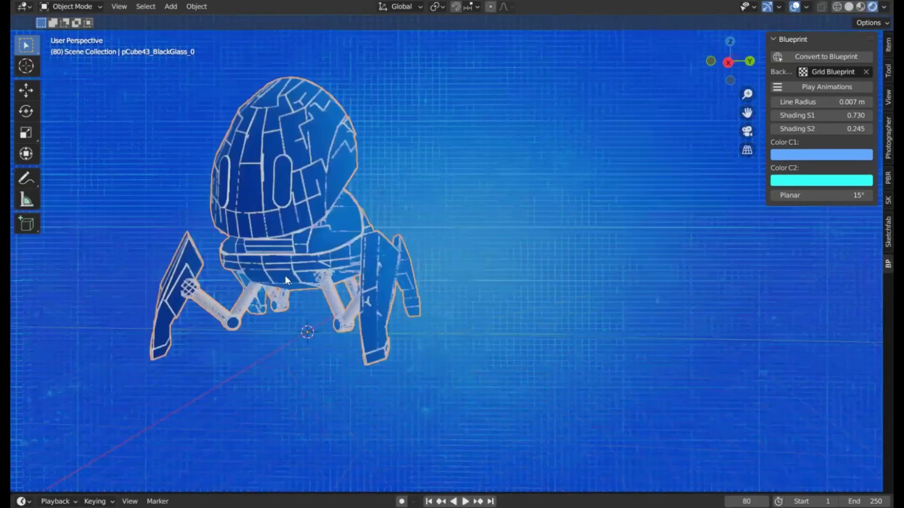
{"action": "left_click_drag", "start_coordinate": [821, 115], "coordinate": [847, 115]}
{"action": "left_click_drag", "start_coordinate": [822, 128], "coordinate": [843, 129]}
Step: Place a rotated duplicate robot beside the original and rotate a car copy
{"action": "left_click", "coordinate": [308, 279]}
{"action": "key", "text": "r"}
{"action": "left_click", "coordinate": [261, 297]}
{"action": "key", "text": "g"}
{"action": "left_click", "coordinate": [456, 300]}
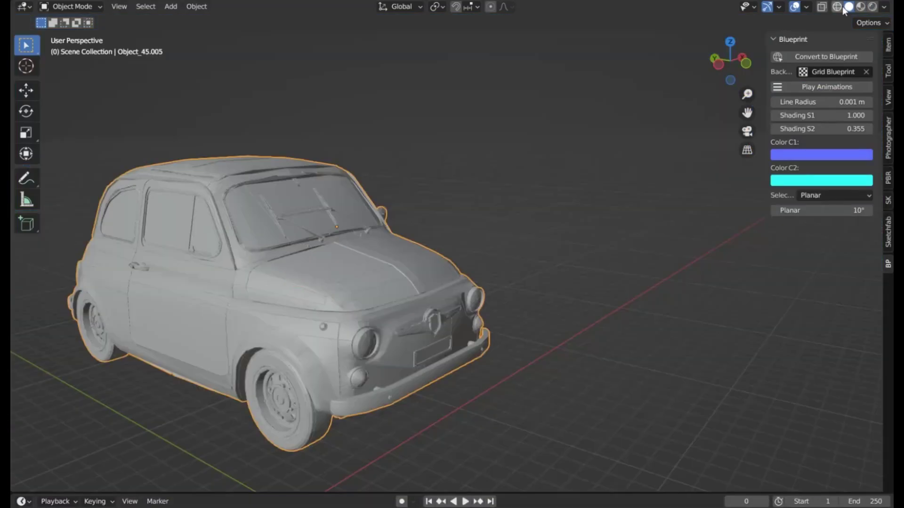
{"action": "left_click", "coordinate": [871, 8]}
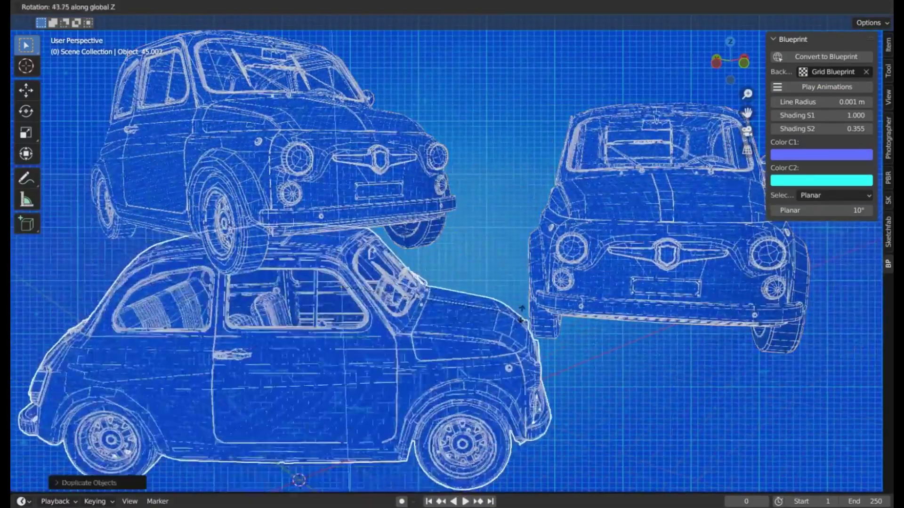
{"action": "left_click", "coordinate": [467, 284]}
{"action": "key", "text": "r"}
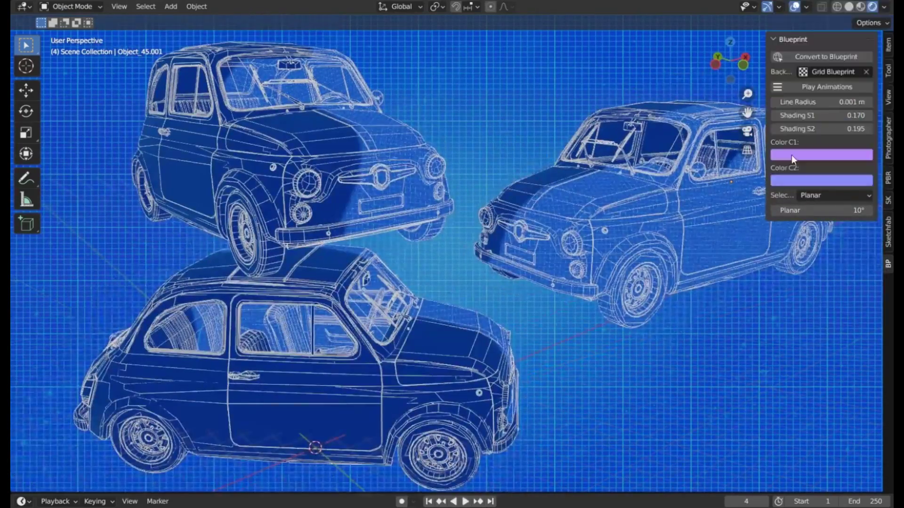
Step: Convert the motorcycle to blueprint and change Color C1 from pink to blue
{"action": "left_click", "coordinate": [794, 155]}
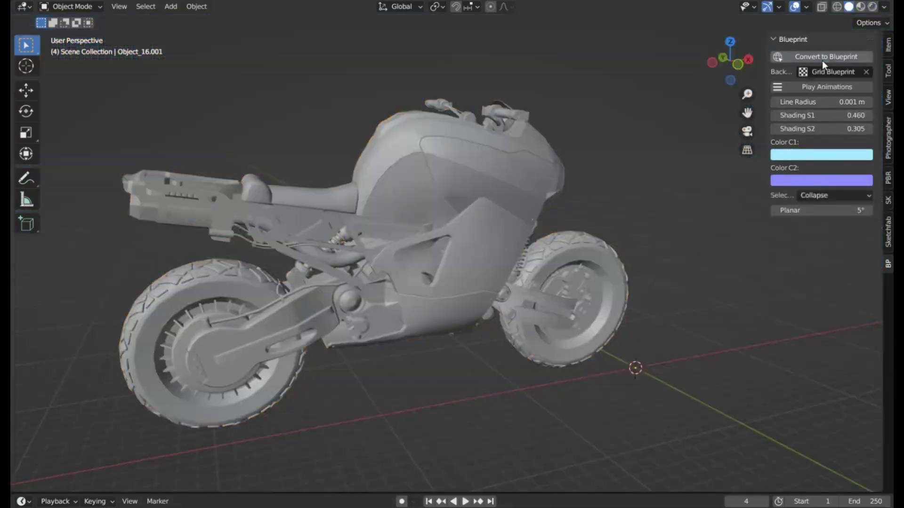
{"action": "left_click", "coordinate": [822, 60]}
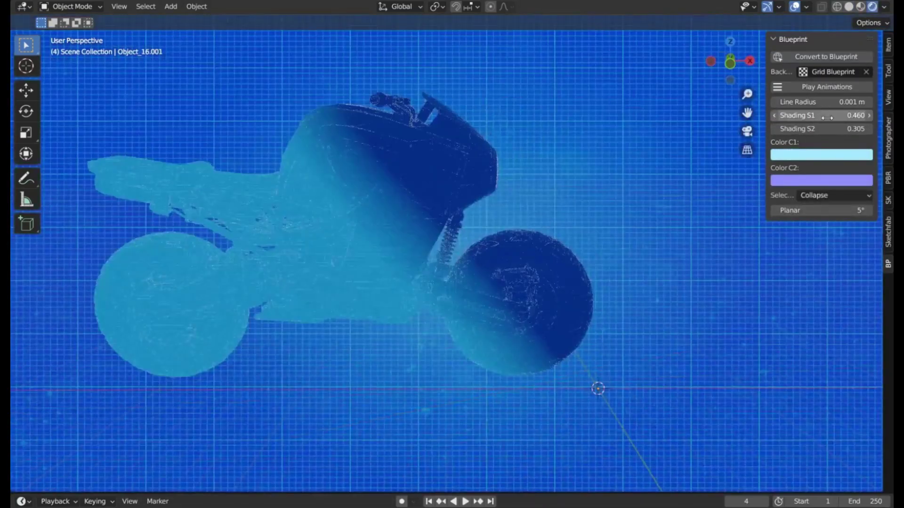
{"action": "left_click", "coordinate": [821, 155]}
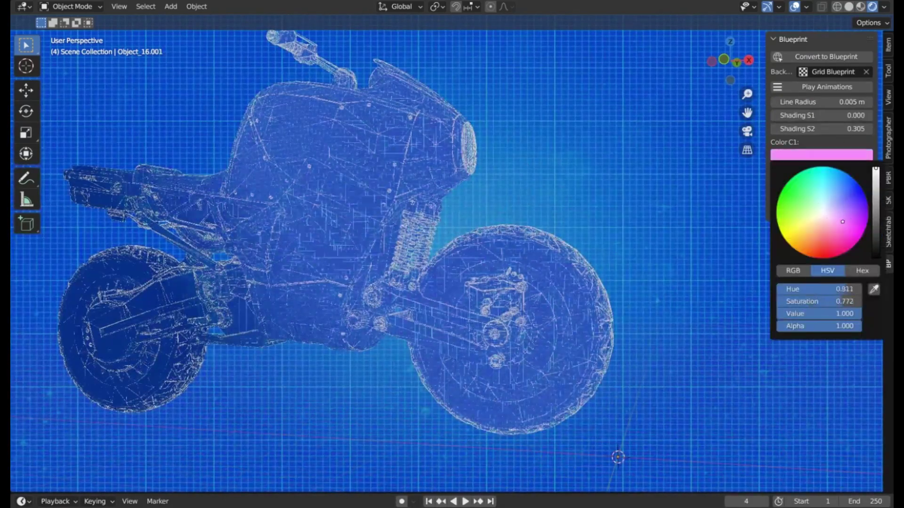
{"action": "left_click", "coordinate": [788, 155]}
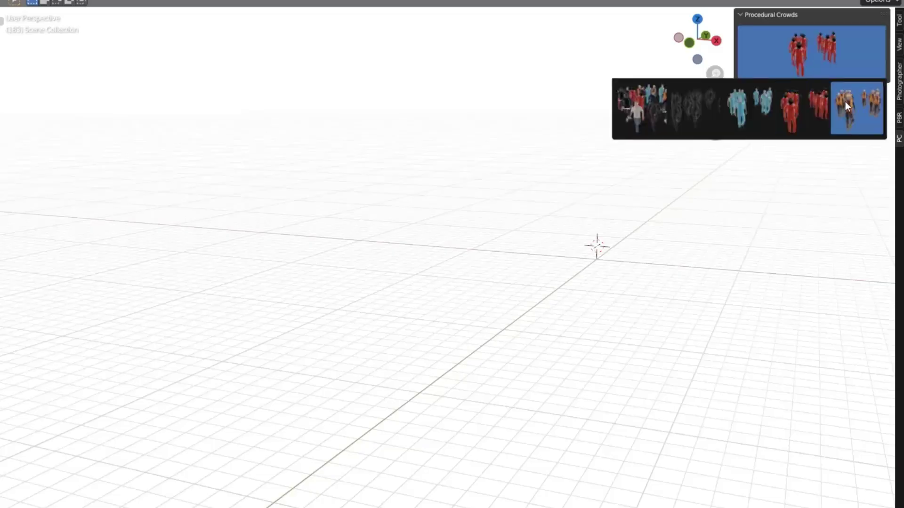
Step: Add the hard-hat worker crowd preset and scale it up, viewed from behind
{"action": "left_click", "coordinate": [846, 111]}
{"action": "scroll", "coordinate": [539, 249], "scroll_direction": "down", "scroll_amount": 6}
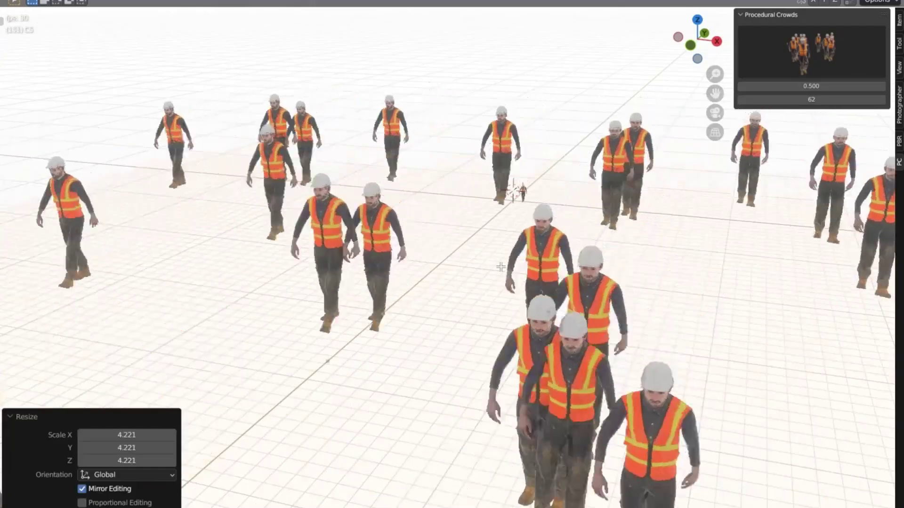
{"action": "key", "text": "s"}
{"action": "left_click", "coordinate": [683, 324]}
{"action": "middle_click_drag", "start_coordinate": [683, 325], "coordinate": [196, 274]}
Step: Reshuffle the crowd with seeds 67 and 81, play the walk, then add the soldier crowd
{"action": "mouse_move", "coordinate": [811, 99]}
{"action": "left_mouse_down"}
{"action": "mouse_move", "coordinate": [781, 99]}
{"action": "mouse_move", "coordinate": [804, 100]}
{"action": "left_mouse_up"}
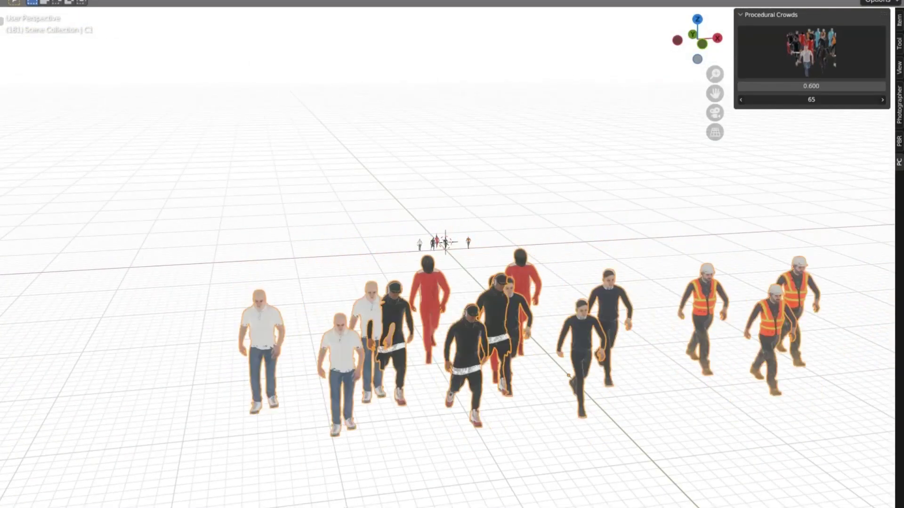
{"action": "left_click", "coordinate": [882, 99]}
{"action": "key", "text": "space"}
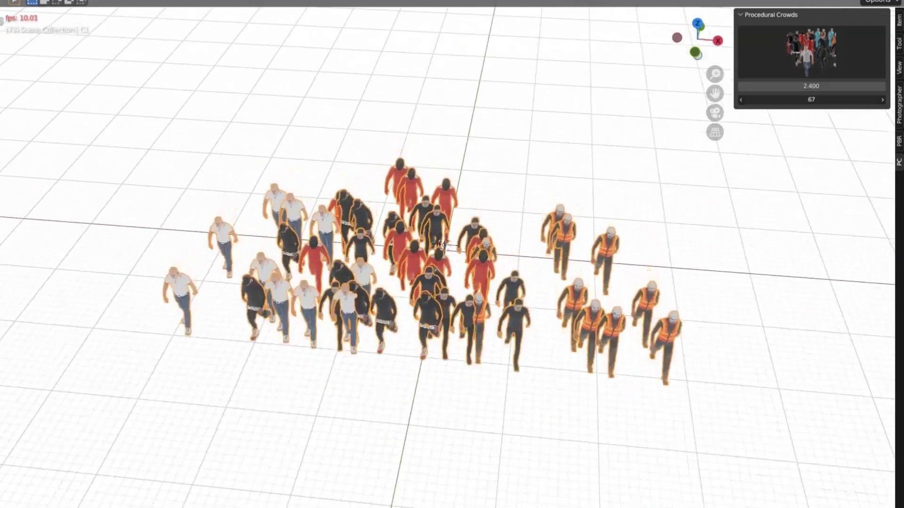
{"action": "middle_click_drag", "start_coordinate": [537, 248], "coordinate": [566, 215]}
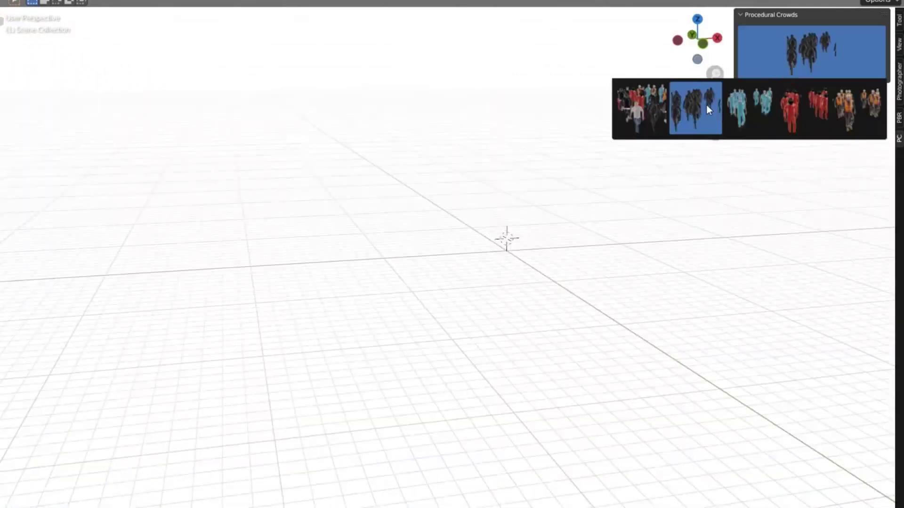
{"action": "left_click", "coordinate": [707, 105]}
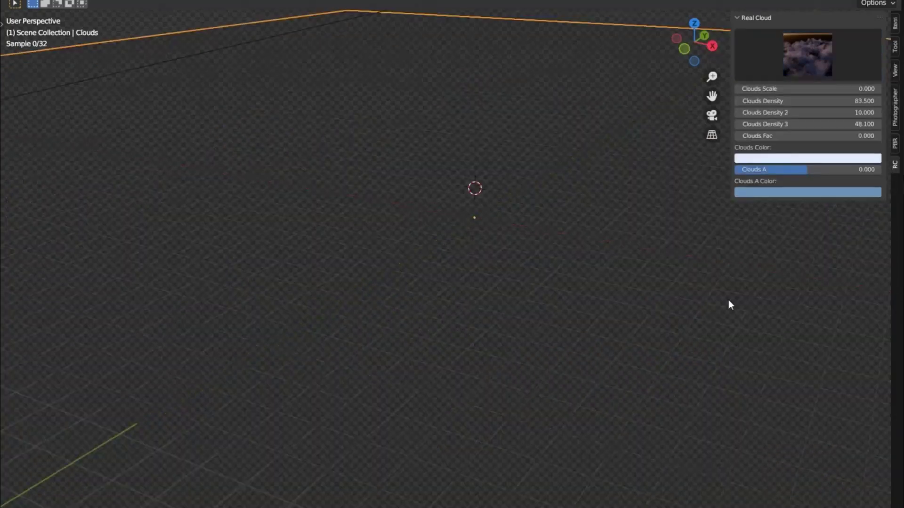
Step: Set Clouds Scale 4.100, Clouds Fac -6.800 and Clouds Density 48.800, and pick a cloud colour
{"action": "left_click_drag", "start_coordinate": [800, 88], "coordinate": [848, 101]}
{"action": "left_click", "coordinate": [807, 158]}
{"action": "mouse_move", "coordinate": [781, 41]}
{"action": "left_mouse_down"}
{"action": "mouse_move", "coordinate": [802, 26]}
{"action": "mouse_move", "coordinate": [782, 41]}
{"action": "left_mouse_up"}
{"action": "left_click_drag", "start_coordinate": [788, 133], "coordinate": [753, 134]}
{"action": "middle_click_drag", "start_coordinate": [611, 235], "coordinate": [470, 245]}
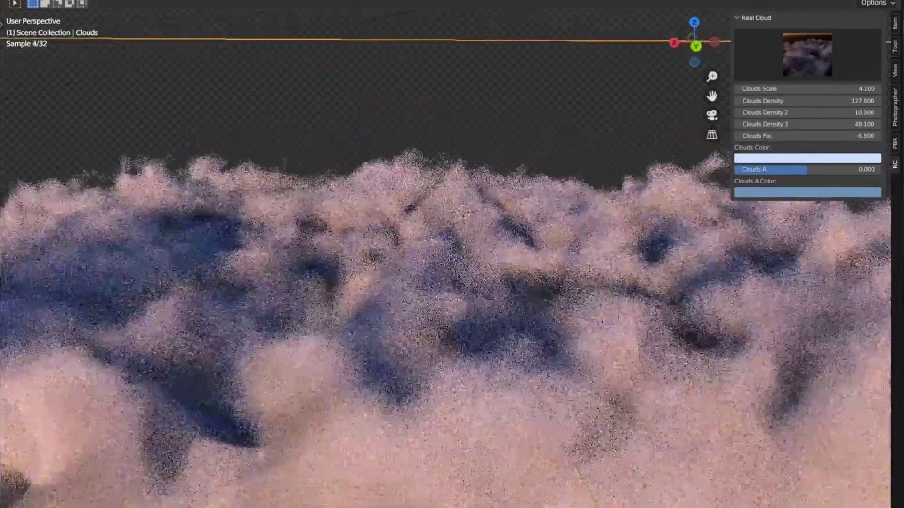
{"action": "left_click_drag", "start_coordinate": [801, 101], "coordinate": [767, 101]}
{"action": "middle_click_drag", "start_coordinate": [470, 236], "coordinate": [518, 188]}
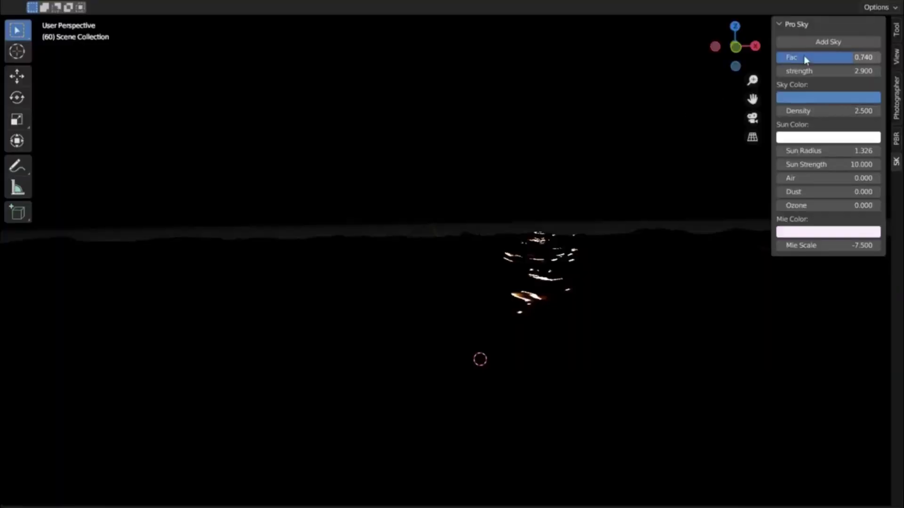
Step: Add the Pro Sky sunset, lower its Fac and set strength around 11.500, then dim slightly
{"action": "left_click", "coordinate": [817, 43]}
{"action": "middle_click_drag", "start_coordinate": [588, 212], "coordinate": [377, 202]}
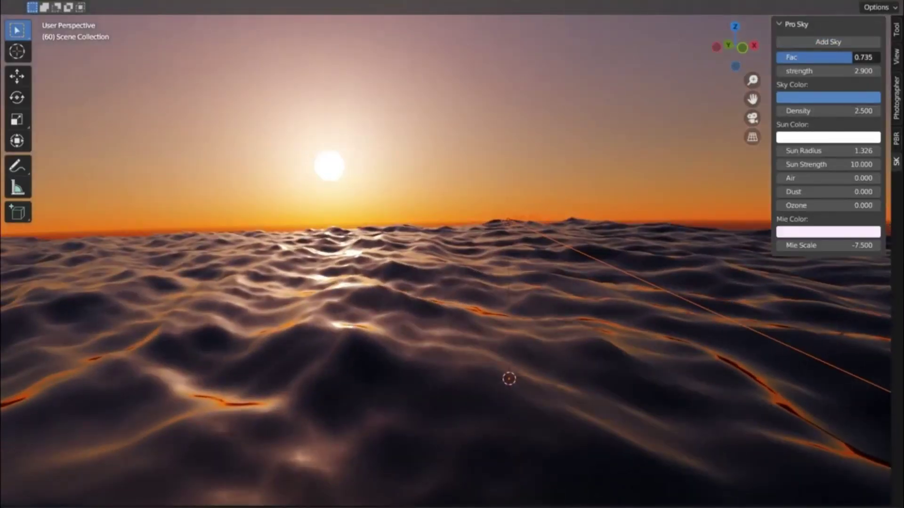
{"action": "left_click_drag", "start_coordinate": [841, 57], "coordinate": [873, 62]}
{"action": "middle_click_drag", "start_coordinate": [600, 183], "coordinate": [310, 188]}
{"action": "left_click_drag", "start_coordinate": [828, 71], "coordinate": [851, 71]}
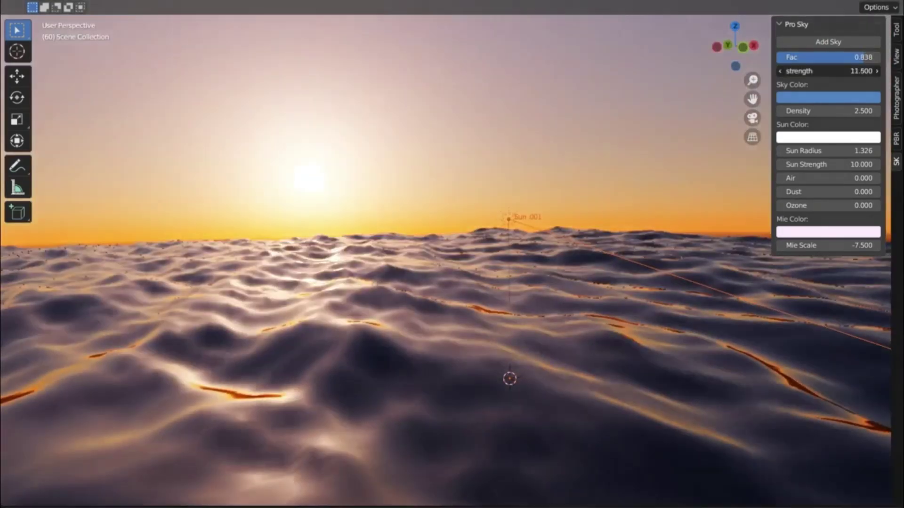
{"action": "middle_click_drag", "start_coordinate": [734, 108], "coordinate": [795, 94]}
{"action": "mouse_move", "coordinate": [838, 71]}
{"action": "left_mouse_down"}
{"action": "mouse_move", "coordinate": [813, 70]}
{"action": "mouse_move", "coordinate": [842, 71]}
{"action": "left_mouse_up"}
Step: Make the sun colour orange and enlarge the sun disc
{"action": "middle_click_drag", "start_coordinate": [565, 198], "coordinate": [641, 196]}
{"action": "left_click", "coordinate": [811, 138]}
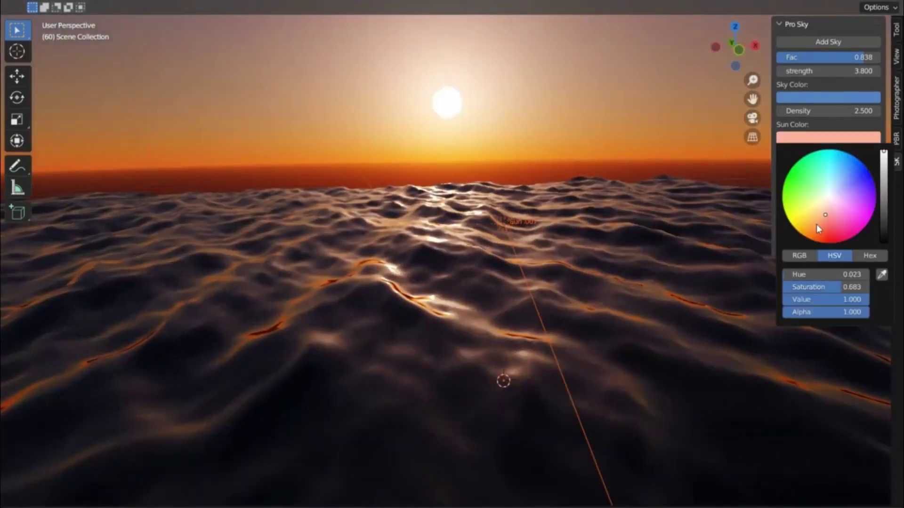
{"action": "middle_click_drag", "start_coordinate": [542, 175], "coordinate": [498, 168]}
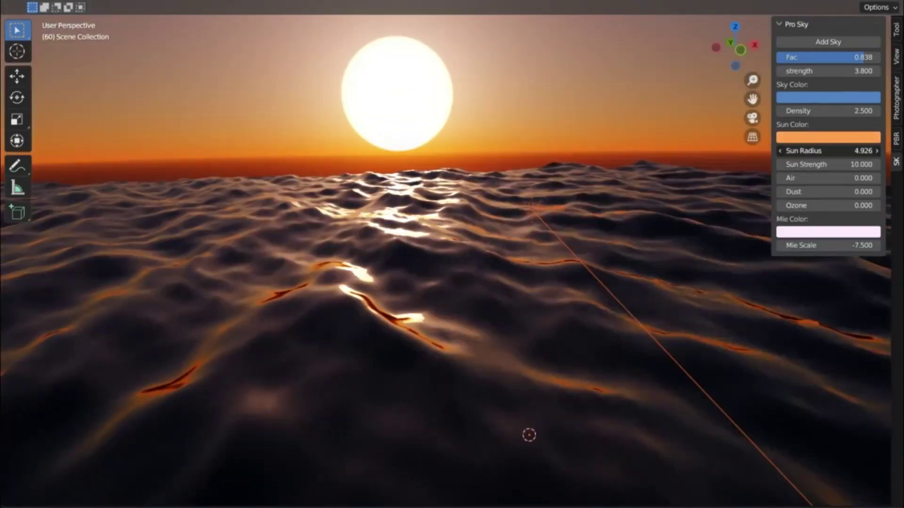
{"action": "mouse_move", "coordinate": [823, 151]}
{"action": "left_mouse_down"}
{"action": "mouse_move", "coordinate": [852, 151]}
{"action": "mouse_move", "coordinate": [819, 150]}
{"action": "left_mouse_up"}
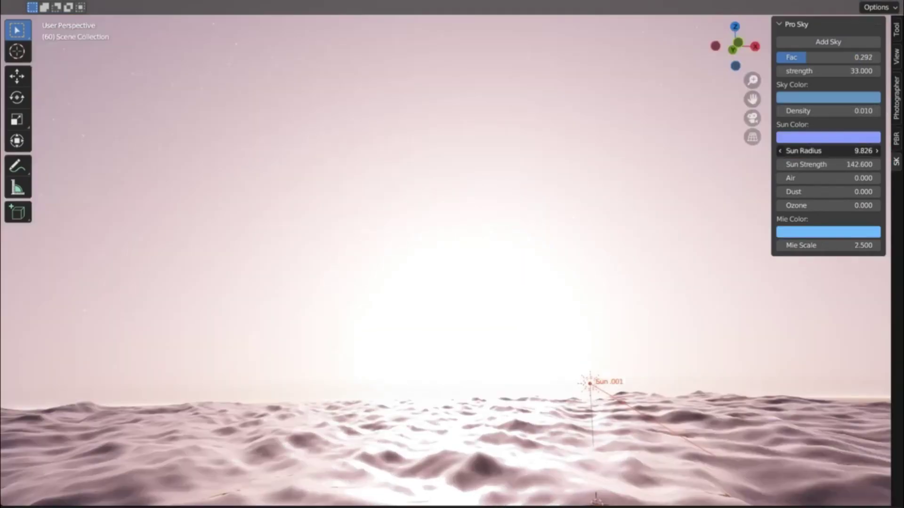
Step: Grow the sun, raise density for a starry night, then lower it for a bright sunset
{"action": "mouse_move", "coordinate": [828, 151]}
{"action": "left_mouse_down"}
{"action": "mouse_move", "coordinate": [847, 150]}
{"action": "mouse_move", "coordinate": [838, 151]}
{"action": "left_mouse_up"}
{"action": "left_click_drag", "start_coordinate": [803, 109], "coordinate": [842, 109]}
{"action": "middle_click_drag", "start_coordinate": [493, 176], "coordinate": [530, 242]}
{"action": "left_click_drag", "start_coordinate": [805, 245], "coordinate": [833, 246]}
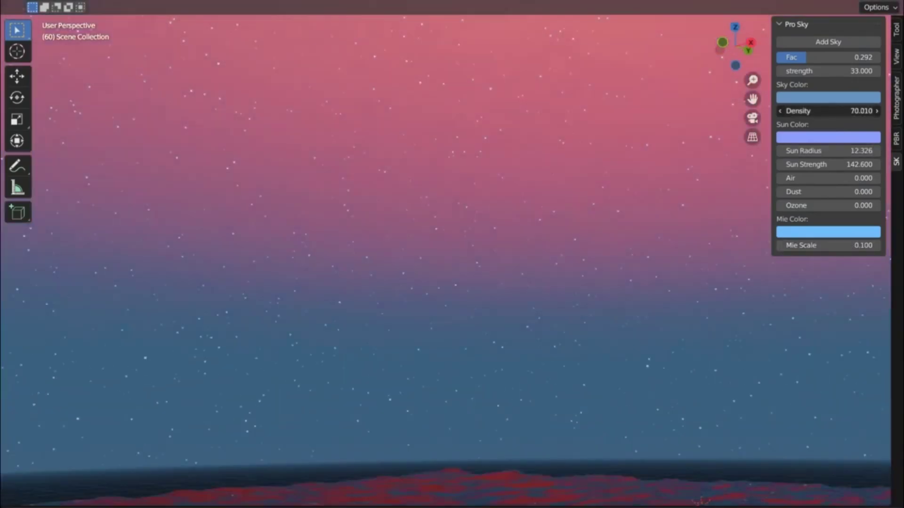
{"action": "left_click_drag", "start_coordinate": [828, 111], "coordinate": [814, 111]}
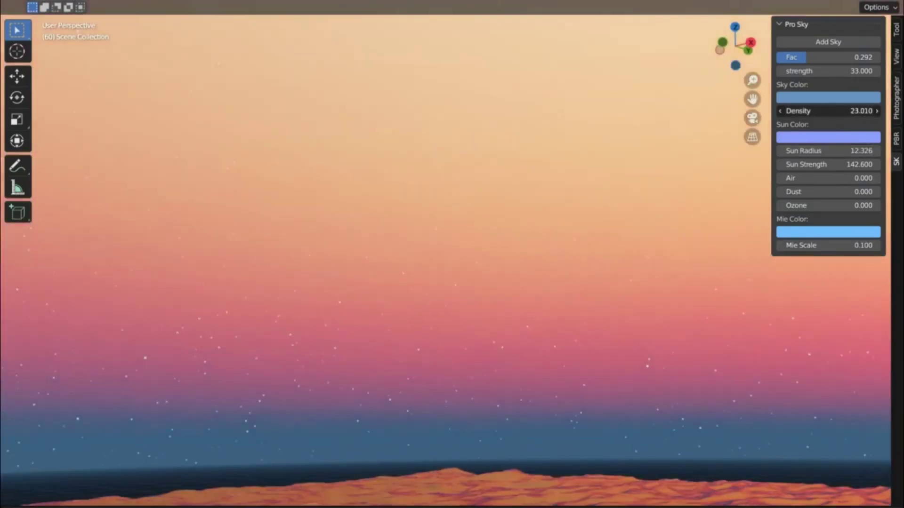
{"action": "middle_click_drag", "start_coordinate": [699, 167], "coordinate": [330, 169]}
Step: Drop strength to 1.100, return to night density, then push strength up and settle at 81.200
{"action": "left_click_drag", "start_coordinate": [828, 71], "coordinate": [801, 71]}
{"action": "left_click_drag", "start_coordinate": [829, 110], "coordinate": [871, 110]}
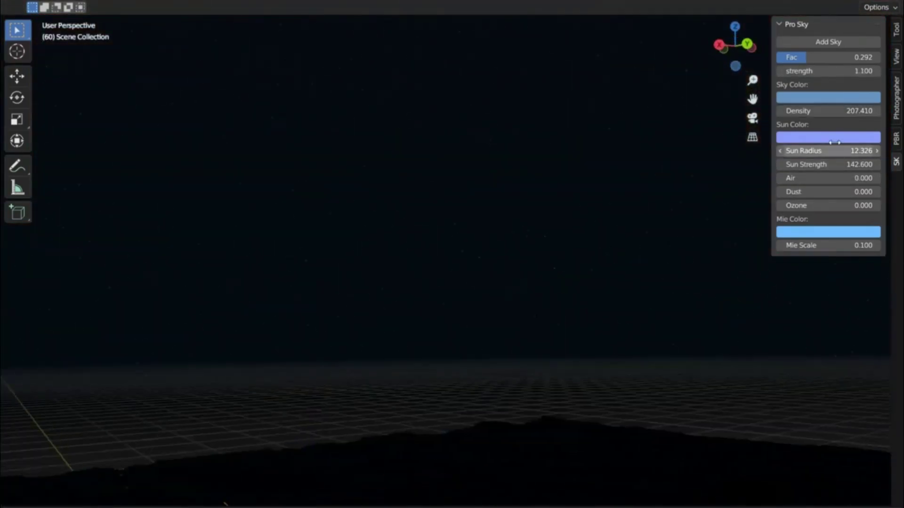
{"action": "left_click_drag", "start_coordinate": [801, 70], "coordinate": [824, 71]}
{"action": "middle_click_drag", "start_coordinate": [511, 241], "coordinate": [304, 244]}
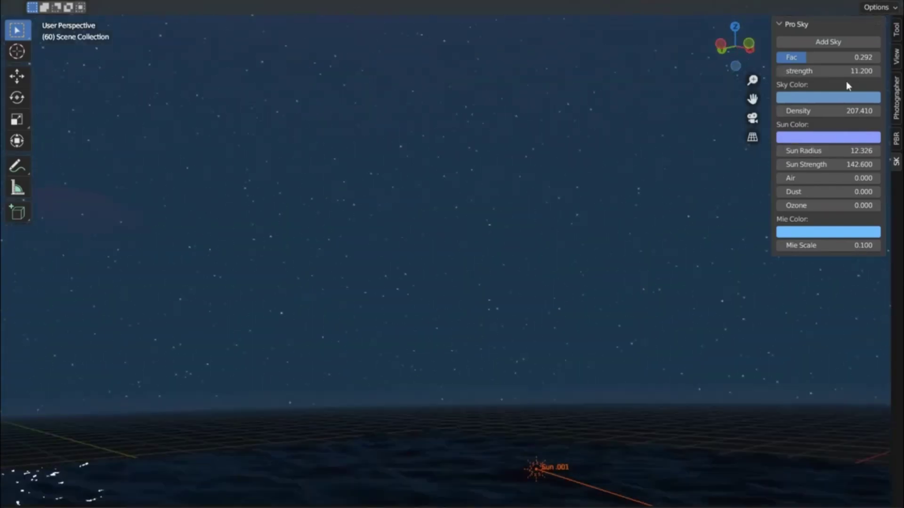
{"action": "left_click_drag", "start_coordinate": [850, 70], "coordinate": [880, 71]}
{"action": "middle_click_drag", "start_coordinate": [588, 319], "coordinate": [504, 319]}
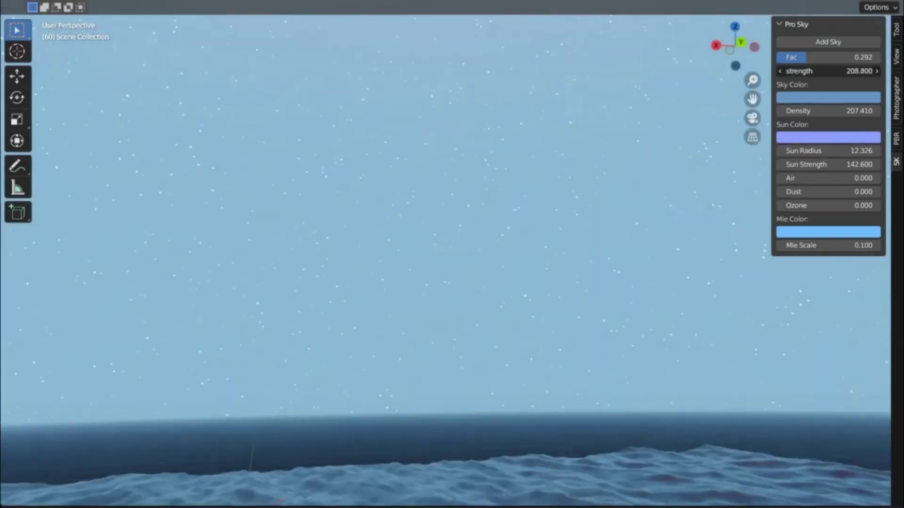
{"action": "left_click_drag", "start_coordinate": [847, 71], "coordinate": [821, 71]}
{"action": "left_click_drag", "start_coordinate": [828, 57], "coordinate": [794, 57]}
Step: Drop density to whiten the sky, enlarge the sun radius and raise Fac toward 1.000
{"action": "left_click_drag", "start_coordinate": [847, 111], "coordinate": [781, 111]}
{"action": "middle_click_drag", "start_coordinate": [424, 330], "coordinate": [236, 333]}
{"action": "left_click_drag", "start_coordinate": [829, 150], "coordinate": [847, 150]}
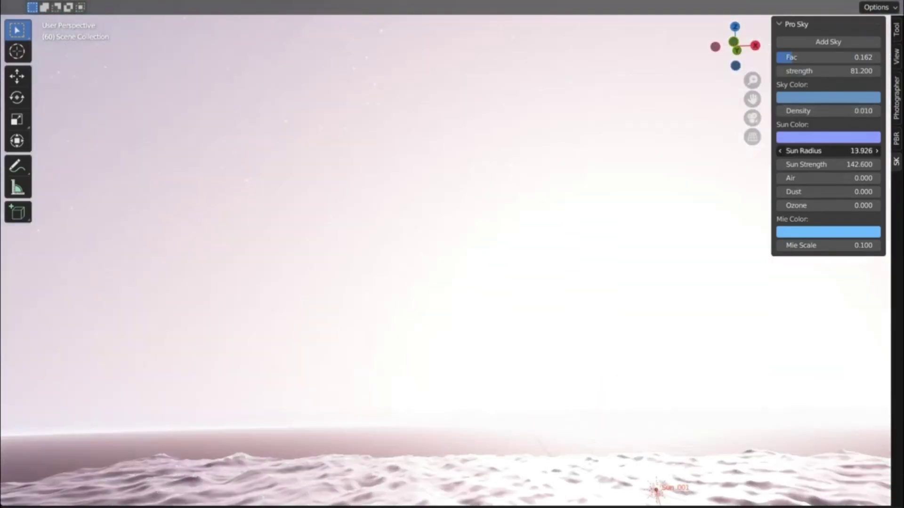
{"action": "left_click_drag", "start_coordinate": [798, 57], "coordinate": [879, 56]}
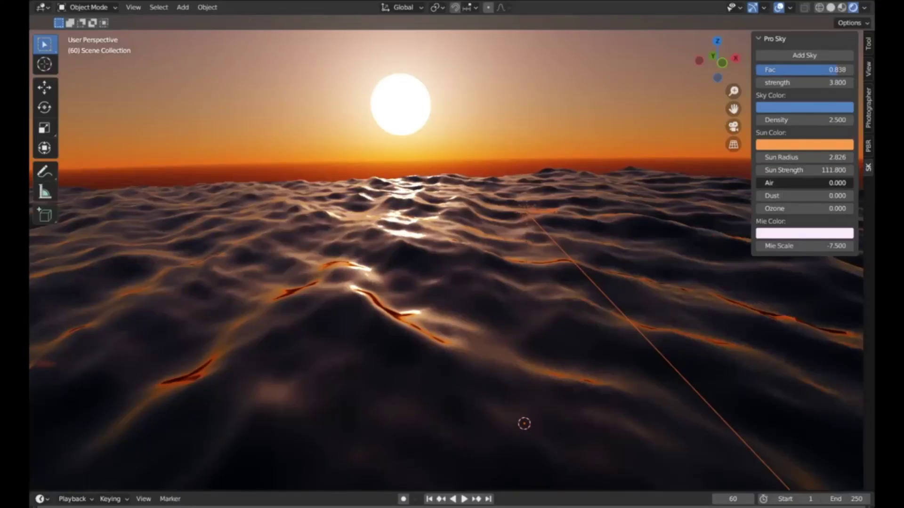
Step: Raise Air to 3.351, change the Mie colour and lower Mie Scale to -11.300
{"action": "left_click_drag", "start_coordinate": [800, 183], "coordinate": [766, 208]}
{"action": "left_click", "coordinate": [771, 233]}
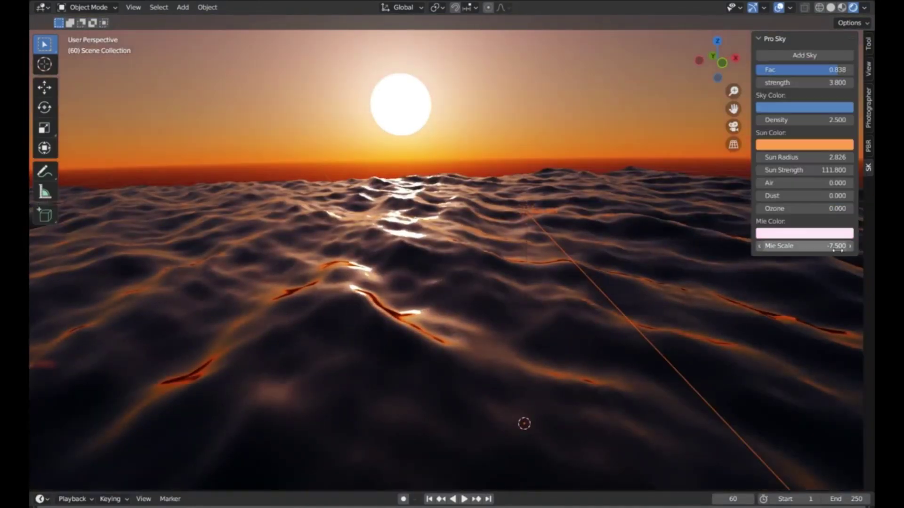
{"action": "left_click_drag", "start_coordinate": [804, 246], "coordinate": [784, 246]}
{"action": "left_click", "coordinate": [811, 107]}
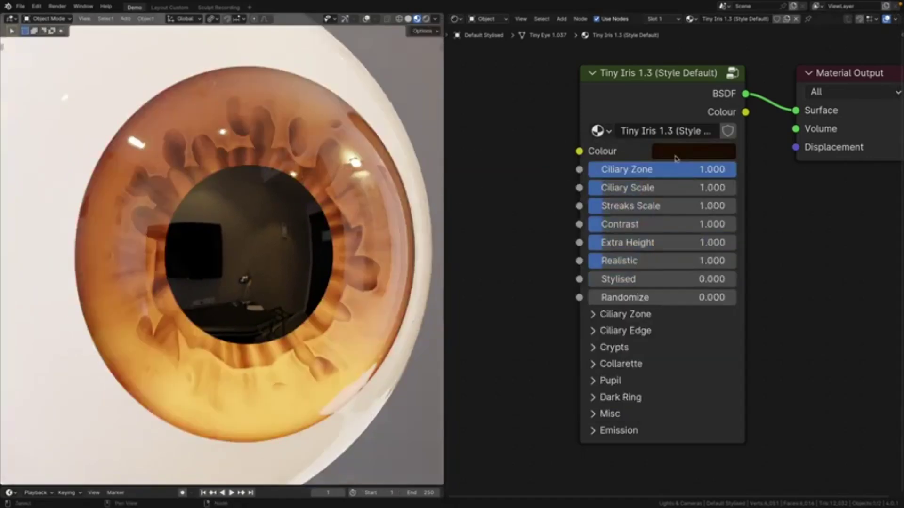
Step: Open the iris colour picker in the Tiny Iris material settings
{"action": "left_click", "coordinate": [677, 155]}
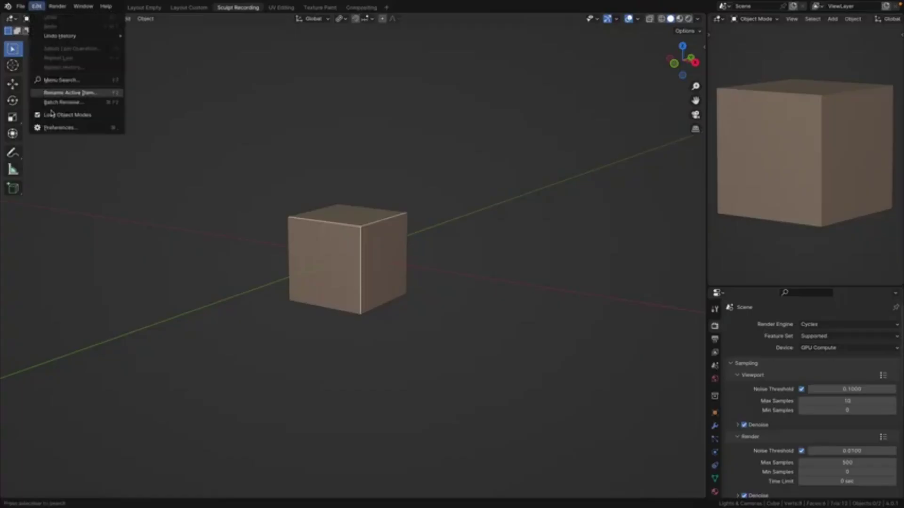
Step: Add the Tiny Eye library, drop the Default Realistic eye in, and frame it at the origin
{"action": "left_click", "coordinate": [59, 127]}
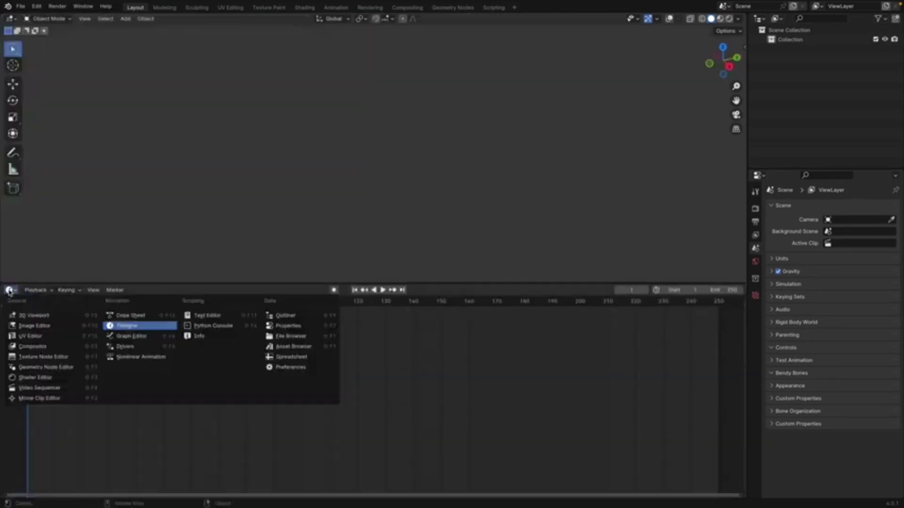
{"action": "left_click", "coordinate": [282, 363]}
{"action": "left_click_drag", "start_coordinate": [343, 377], "coordinate": [414, 238]}
{"action": "key", "text": "alt+g"}
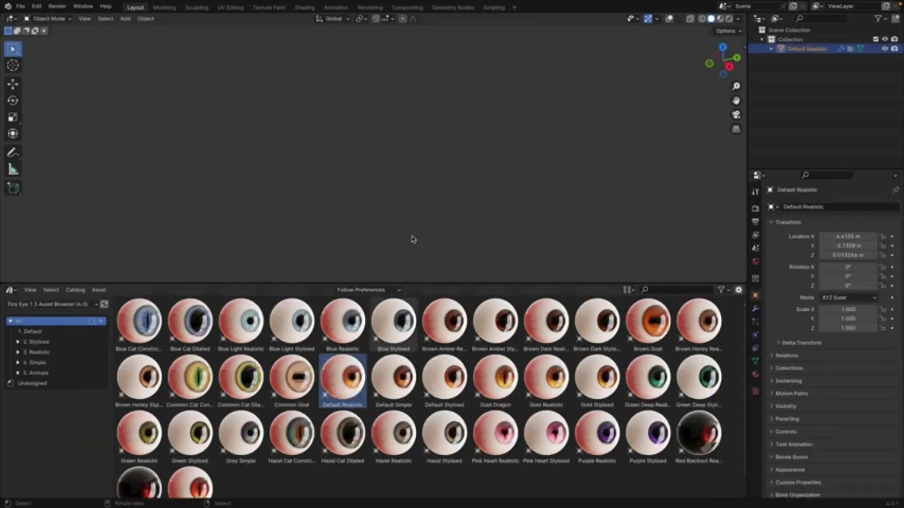
{"action": "left_click_drag", "start_coordinate": [440, 282], "coordinate": [440, 484]}
{"action": "key", "text": "KP_Decimal"}
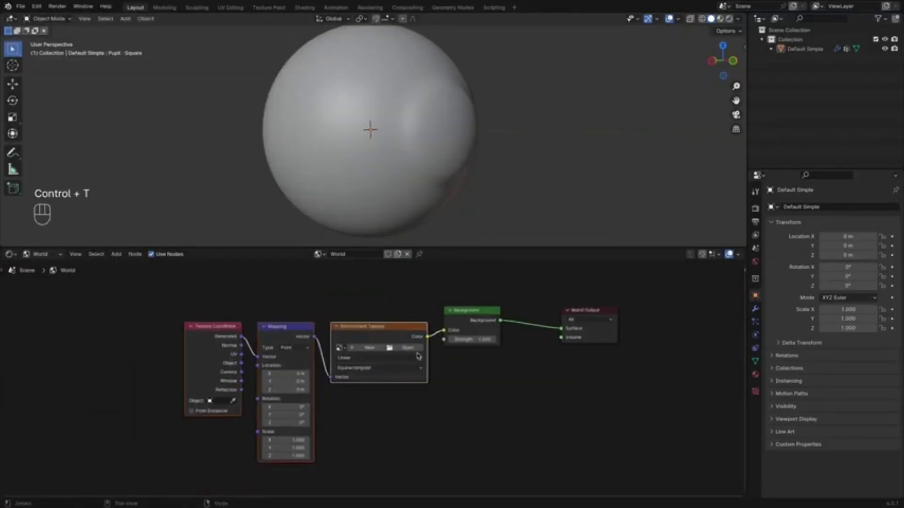
Step: Make the sclera NRM node the bake target and save the baked TinyEyeDemo_Sclera_NRM_2K image
{"action": "left_click", "coordinate": [376, 352]}
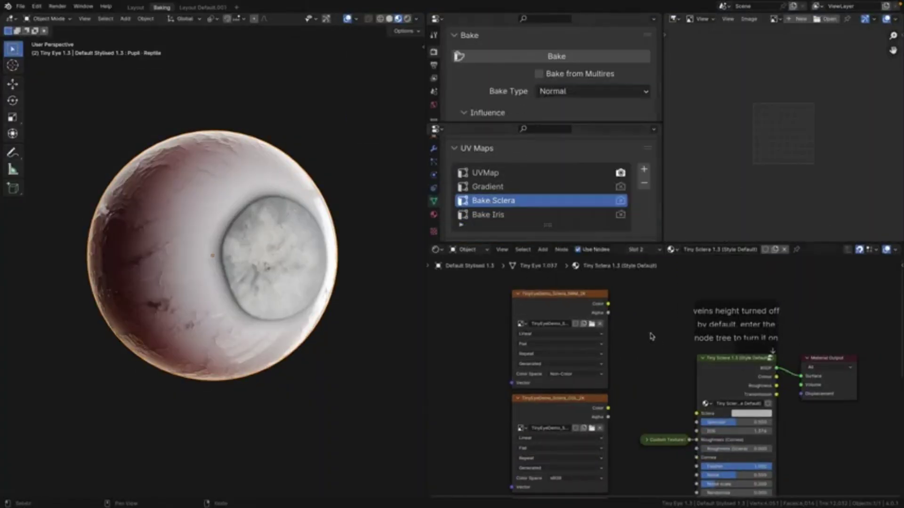
{"action": "left_click", "coordinate": [560, 310]}
{"action": "left_click", "coordinate": [832, 361]}
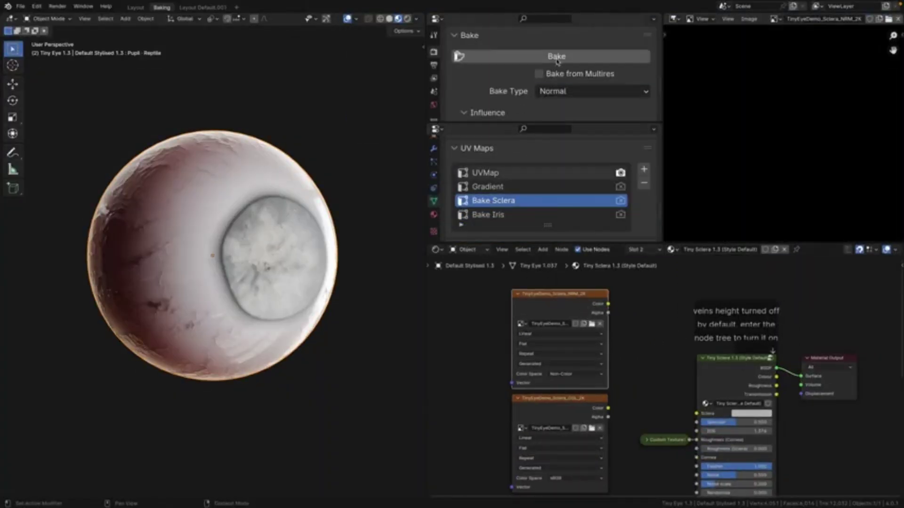
{"action": "key", "text": "shift+alt+s"}
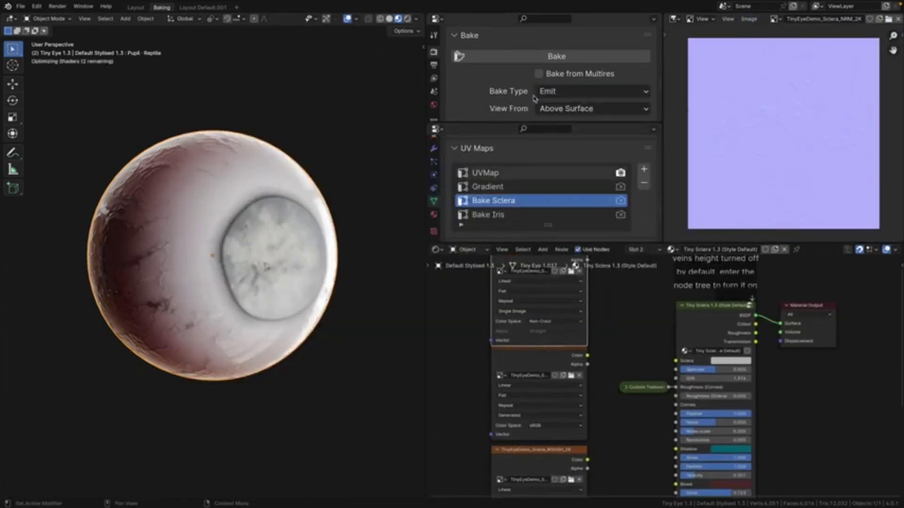